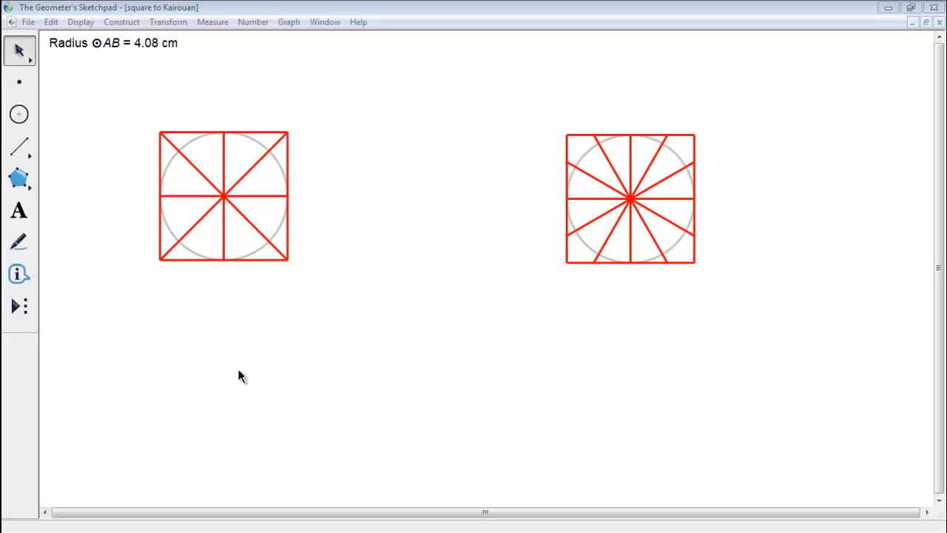
Delete the second square figure, the one whose circle is divided into twelve parts.
{"action": "left_click_drag", "start_coordinate": [523, 91], "coordinate": [760, 330]}
{"action": "key", "text": "Delete"}
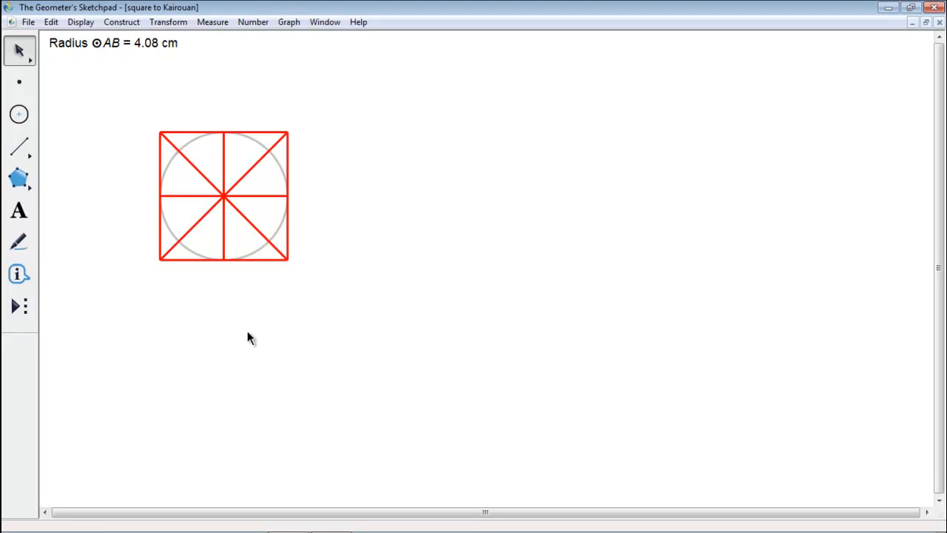
Show all hidden construction objects and enlarge the square by its construction line's endpoint, to a circle radius of about 5.32 cm.
{"action": "left_click", "coordinate": [87, 25]}
{"action": "left_click", "coordinate": [130, 118]}
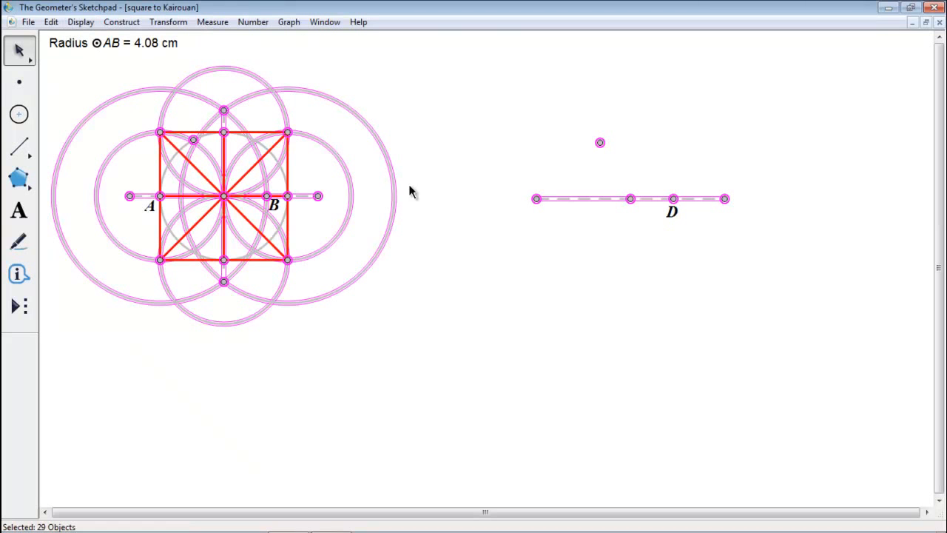
{"action": "left_click_drag", "start_coordinate": [322, 196], "coordinate": [458, 204]}
{"action": "left_click", "coordinate": [466, 367]}
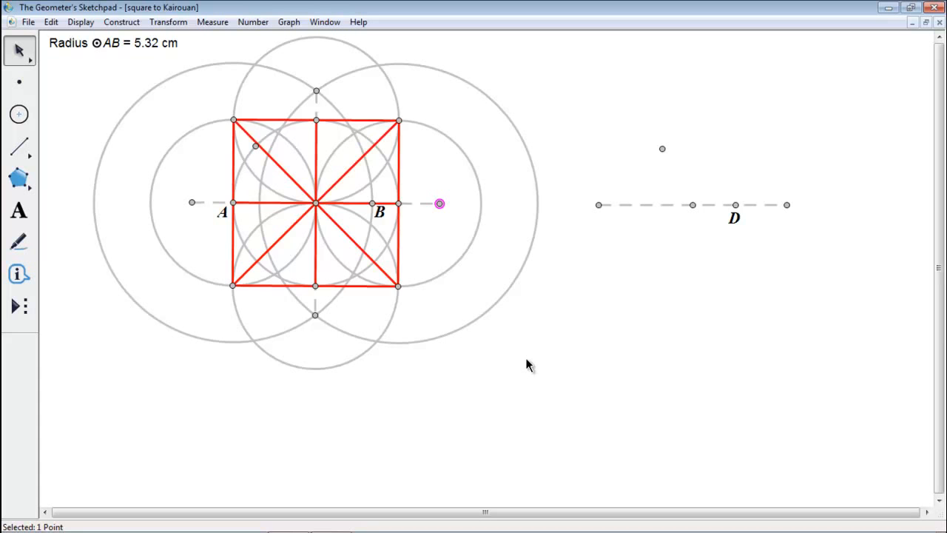
Undo the resizing and moving of the square and the showing of the hidden construction objects.
{"action": "key", "text": "ctrl+z"}
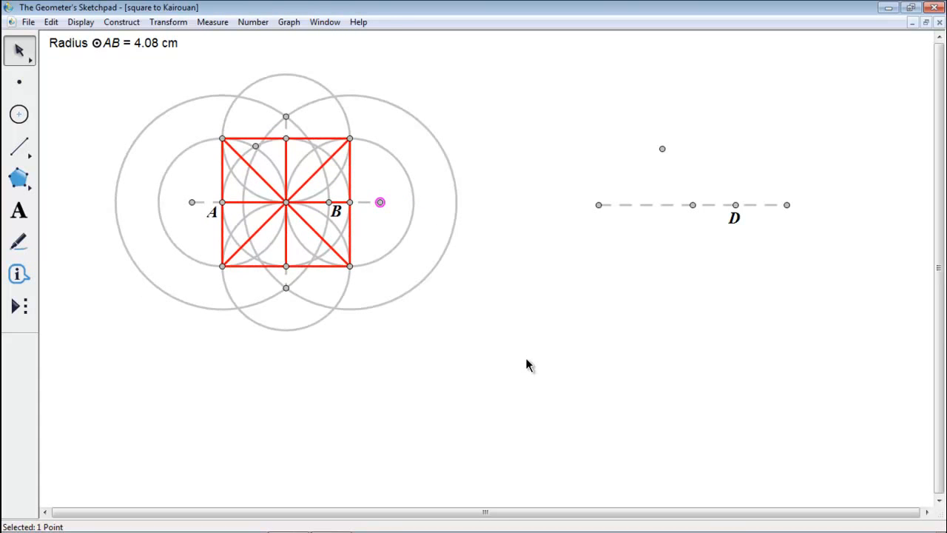
{"action": "key", "text": "ctrl+z"}
{"action": "key", "text": "ctrl+z"}
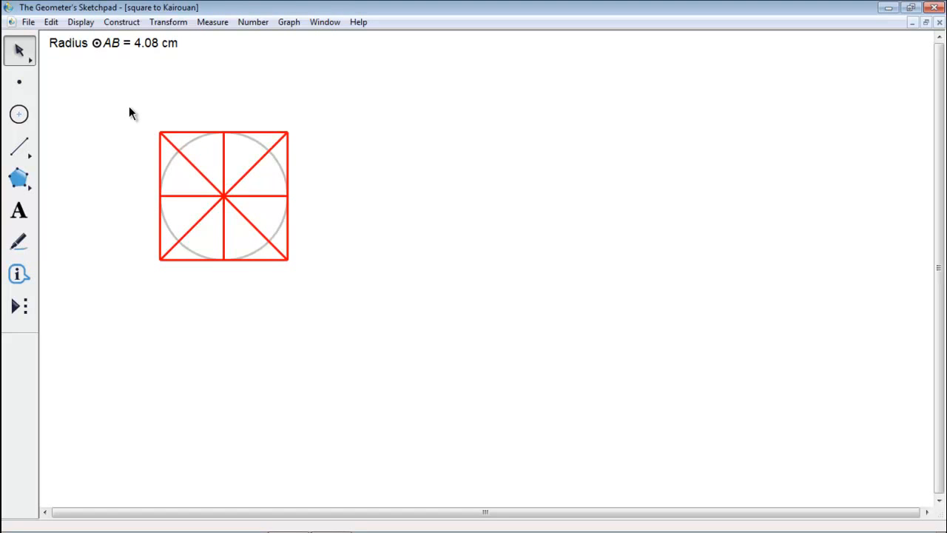
Recolor the whole remaining square, its dividing lines and its circle light gray.
{"action": "left_click_drag", "start_coordinate": [129, 106], "coordinate": [363, 341]}
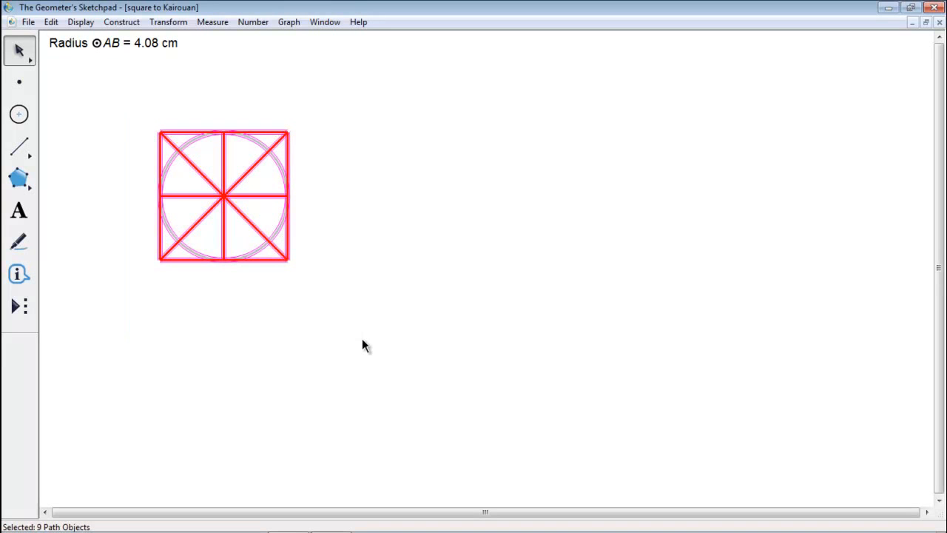
{"action": "left_click", "coordinate": [80, 22]}
{"action": "mouse_move", "coordinate": [141, 70]}
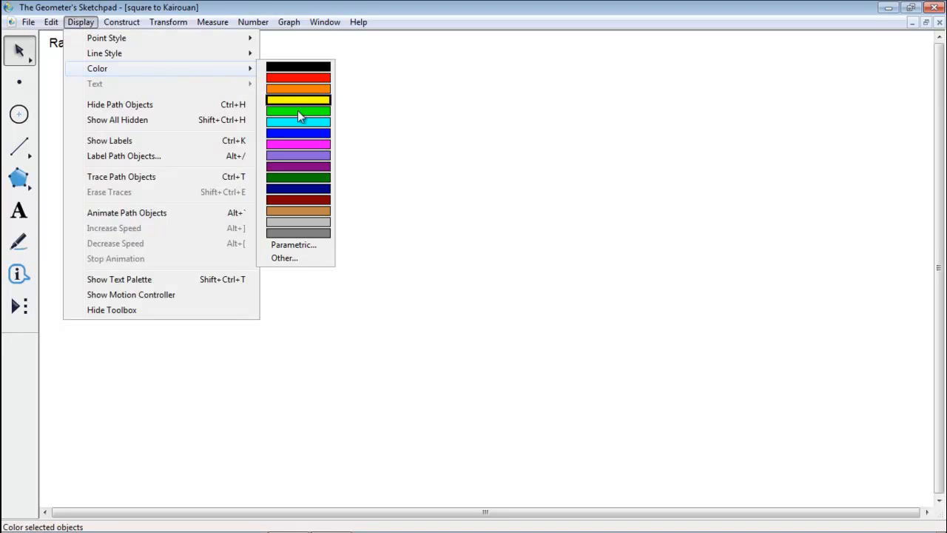
{"action": "left_click", "coordinate": [290, 221]}
{"action": "left_click", "coordinate": [283, 353]}
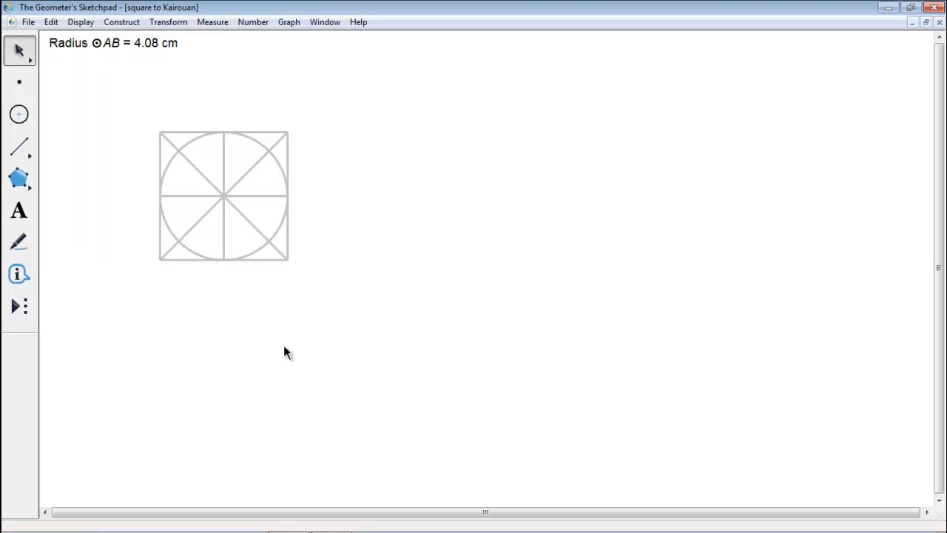
Draw four infinite lines joining neighboring division points along the circle's upper half, from its leftmost point over the top to its rightmost.
{"action": "left_click", "coordinate": [16, 151]}
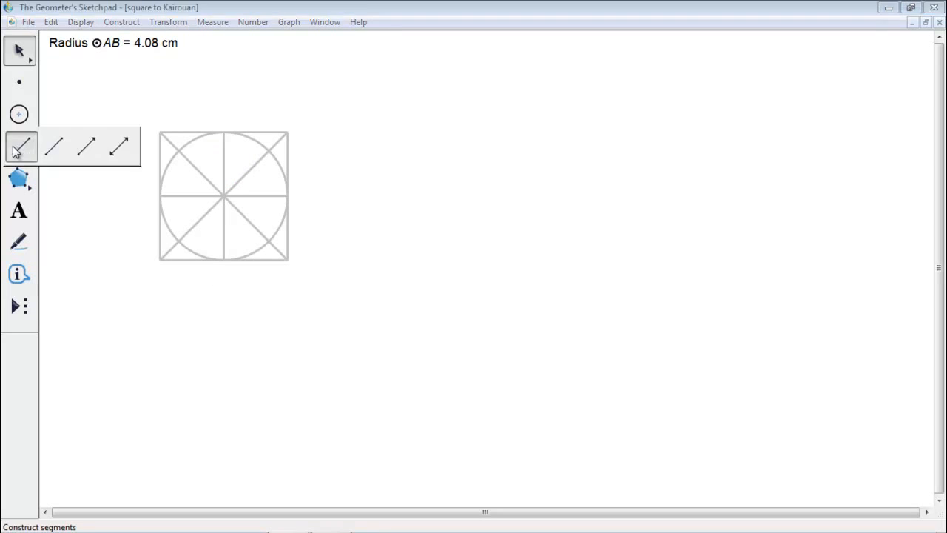
{"action": "left_click_drag", "start_coordinate": [16, 151], "coordinate": [118, 160]}
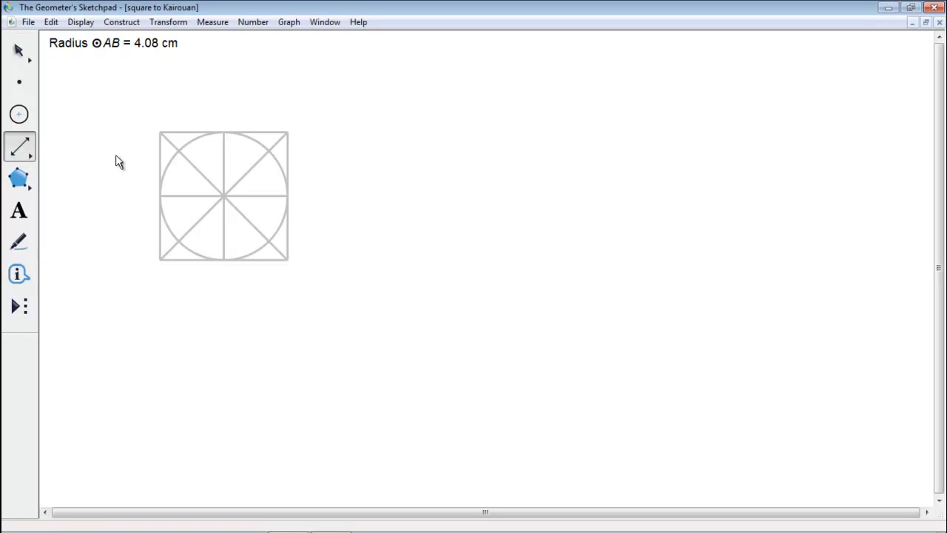
{"action": "left_click", "coordinate": [160, 196]}
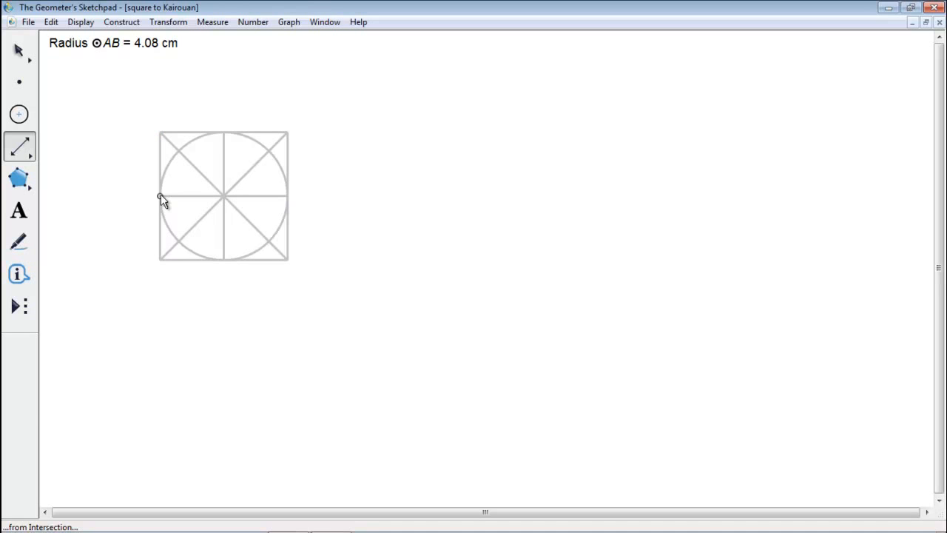
{"action": "left_click", "coordinate": [179, 151]}
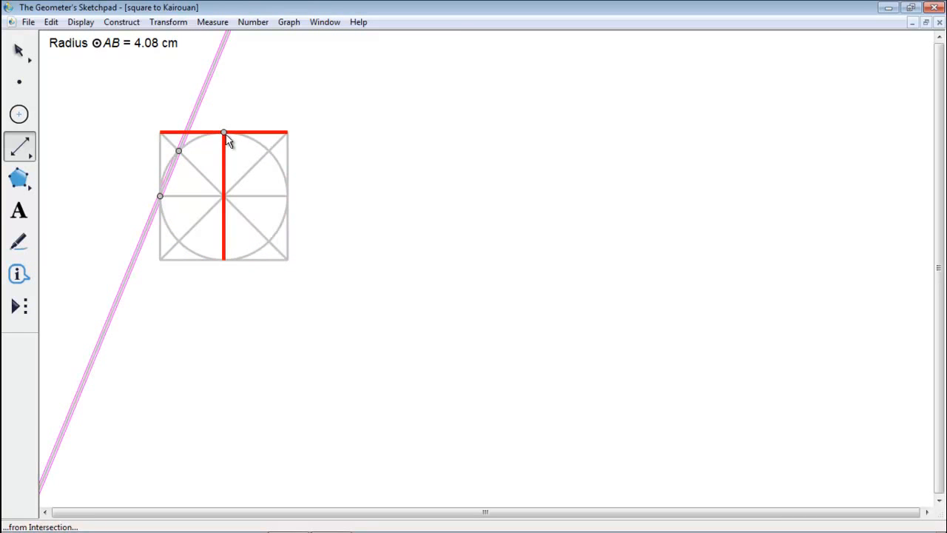
{"action": "left_click", "coordinate": [226, 137]}
{"action": "left_click", "coordinate": [179, 152]}
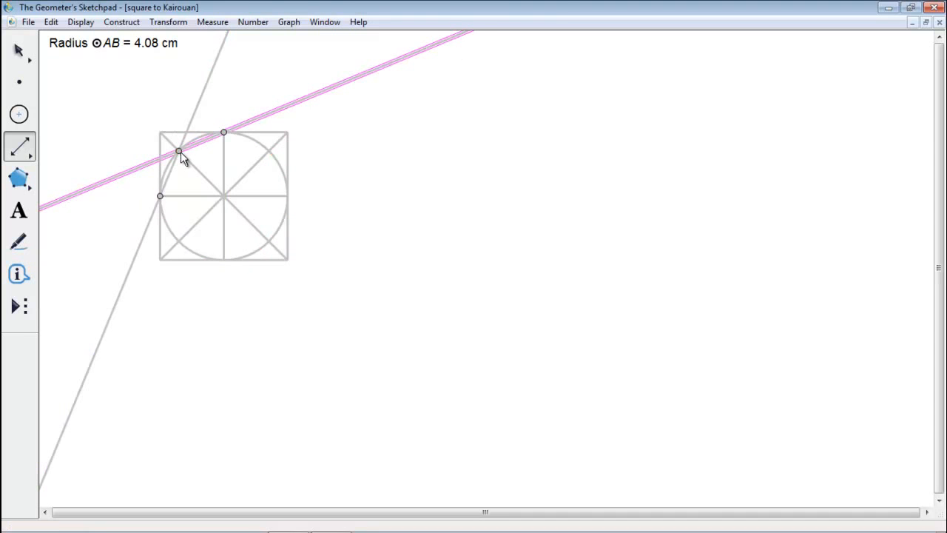
{"action": "left_click", "coordinate": [227, 136]}
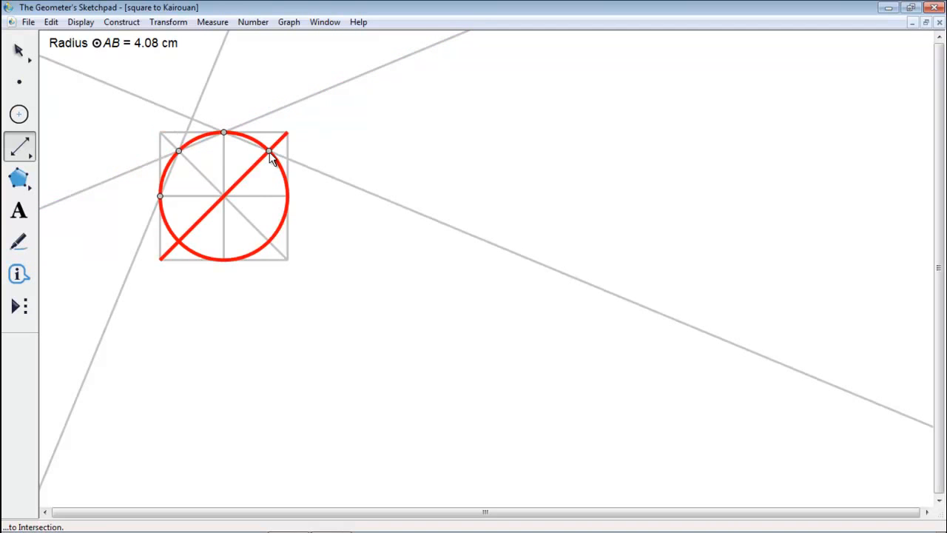
{"action": "left_click", "coordinate": [270, 153]}
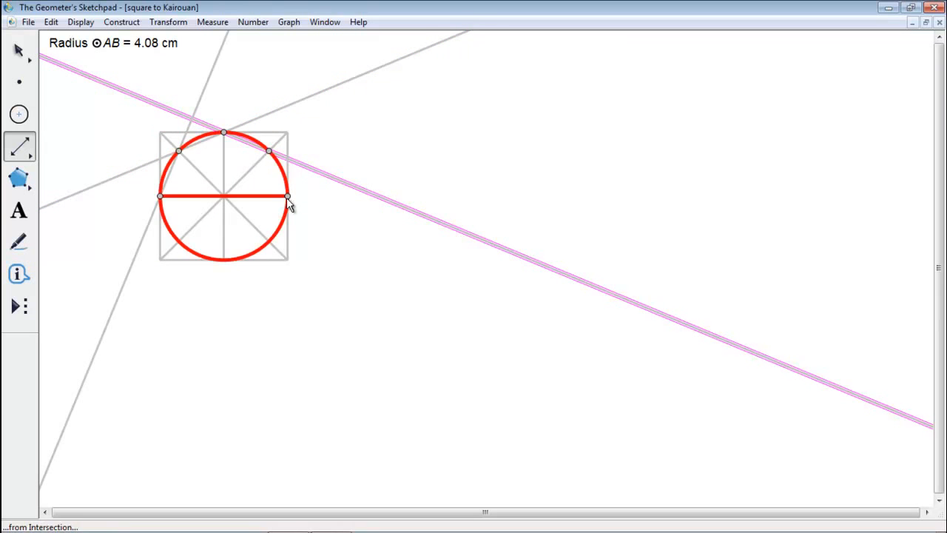
{"action": "left_click", "coordinate": [287, 197]}
{"action": "left_click", "coordinate": [269, 152]}
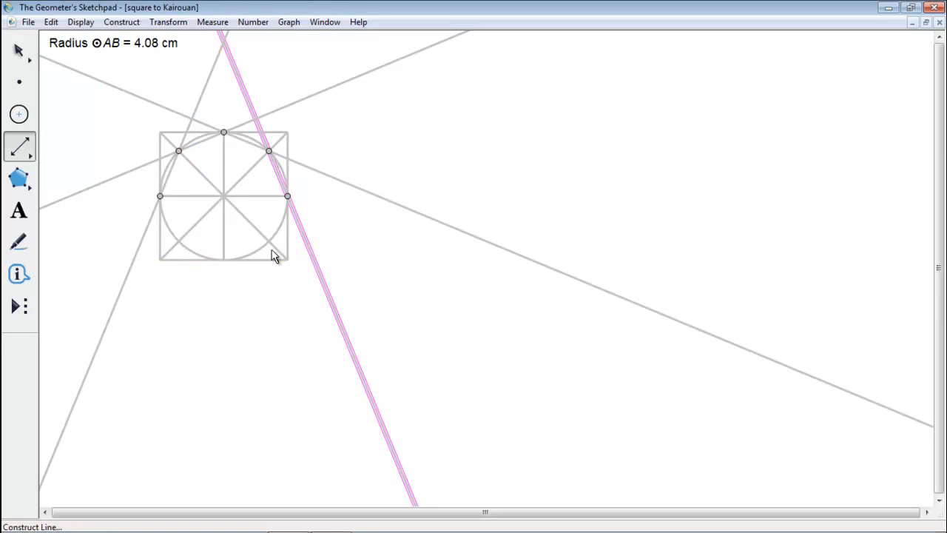
Draw four infinite lines joining neighboring division points along the circle's lower half, completing the octagon of lines.
{"action": "left_click", "coordinate": [287, 196]}
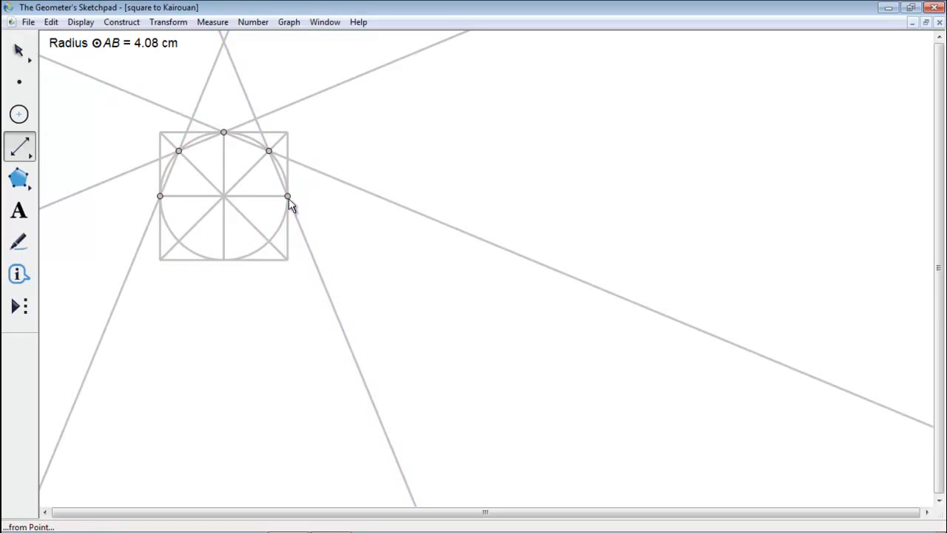
{"action": "left_click", "coordinate": [268, 247]}
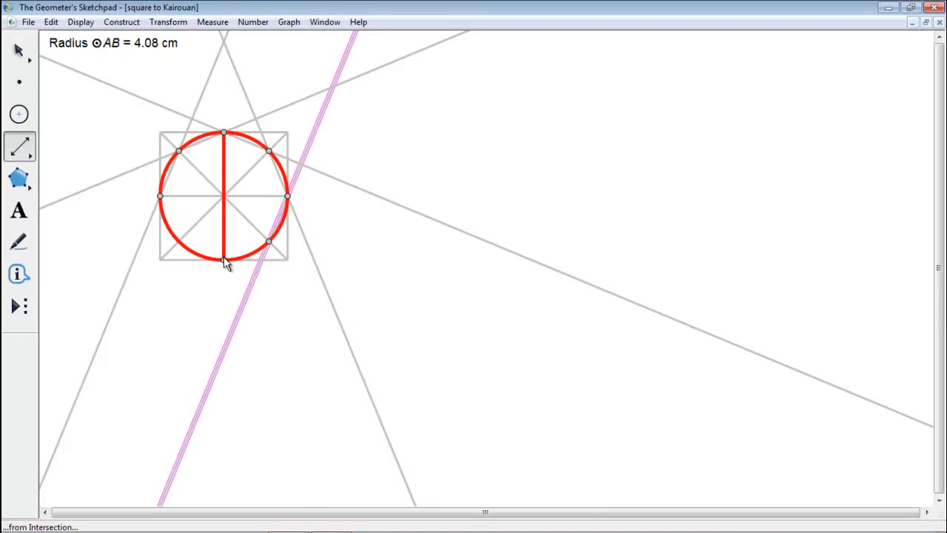
{"action": "left_click", "coordinate": [224, 259]}
{"action": "left_click", "coordinate": [269, 244]}
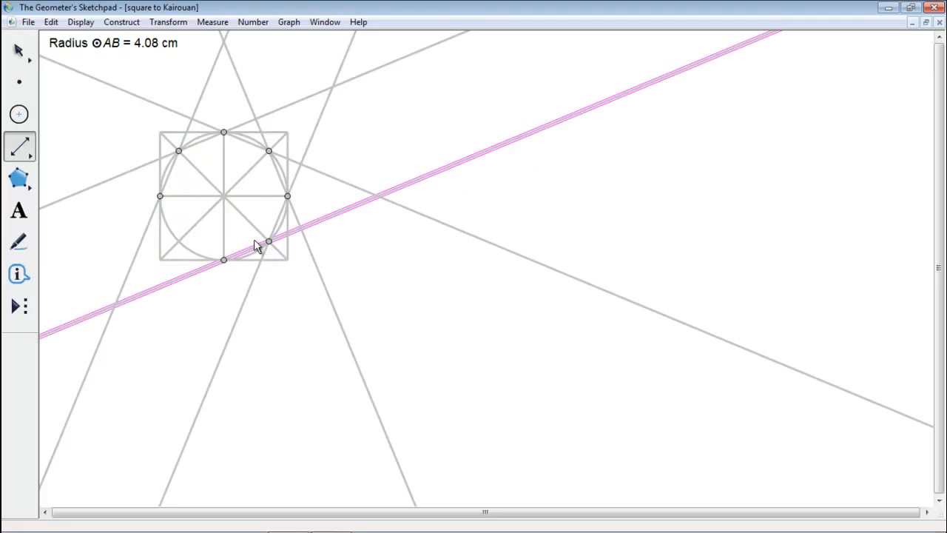
{"action": "left_click", "coordinate": [161, 197]}
{"action": "left_click", "coordinate": [179, 241]}
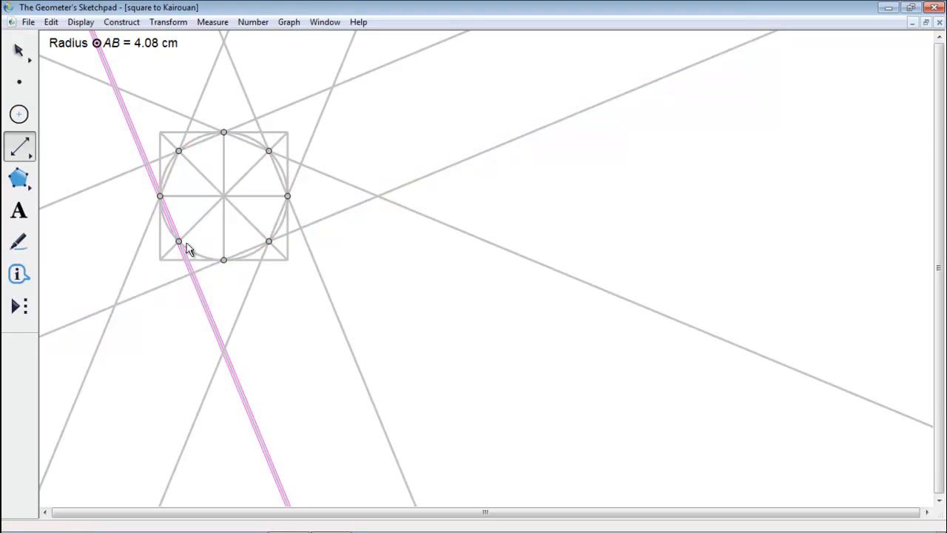
{"action": "left_click", "coordinate": [223, 259]}
{"action": "left_click", "coordinate": [179, 241]}
{"action": "left_click", "coordinate": [19, 50]}
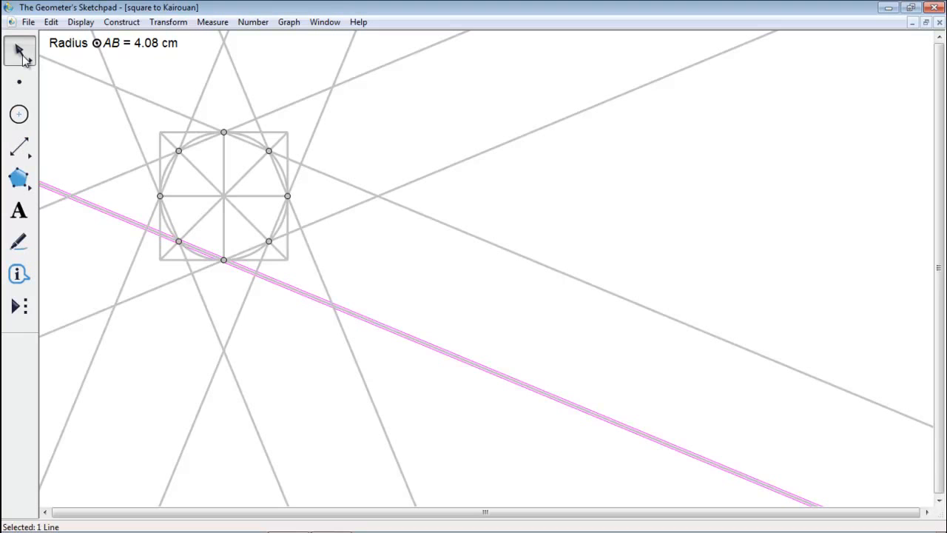
{"action": "left_click", "coordinate": [83, 156]}
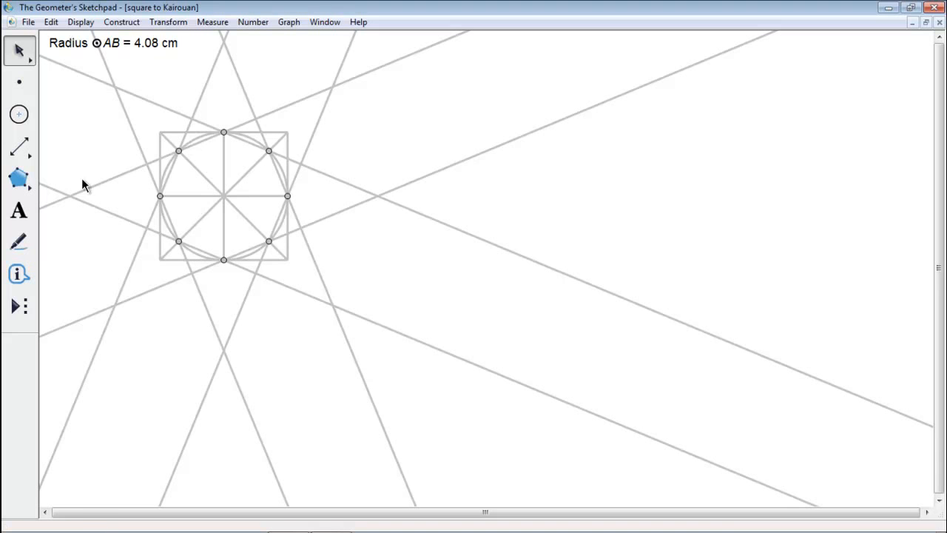
Draw segments for two squares inscribed in the circle, one joining its diagonal intersections and one joining the outer square's side midpoints.
{"action": "left_click_drag", "start_coordinate": [18, 147], "coordinate": [47, 150]}
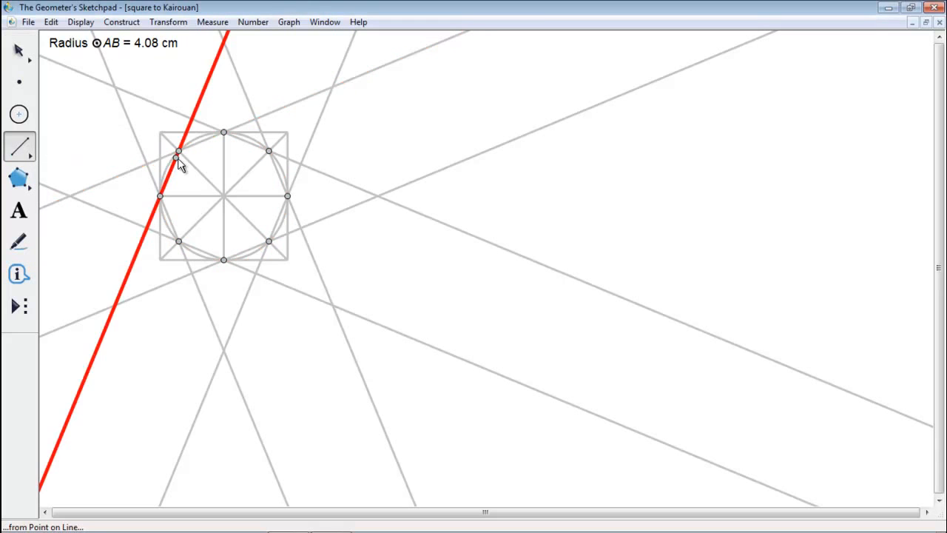
{"action": "mouse_move", "coordinate": [184, 157]}
{"action": "left_mouse_down"}
{"action": "mouse_move", "coordinate": [182, 247]}
{"action": "mouse_move", "coordinate": [270, 244]}
{"action": "mouse_move", "coordinate": [273, 148]}
{"action": "mouse_move", "coordinate": [272, 158]}
{"action": "mouse_move", "coordinate": [184, 158]}
{"action": "left_mouse_up"}
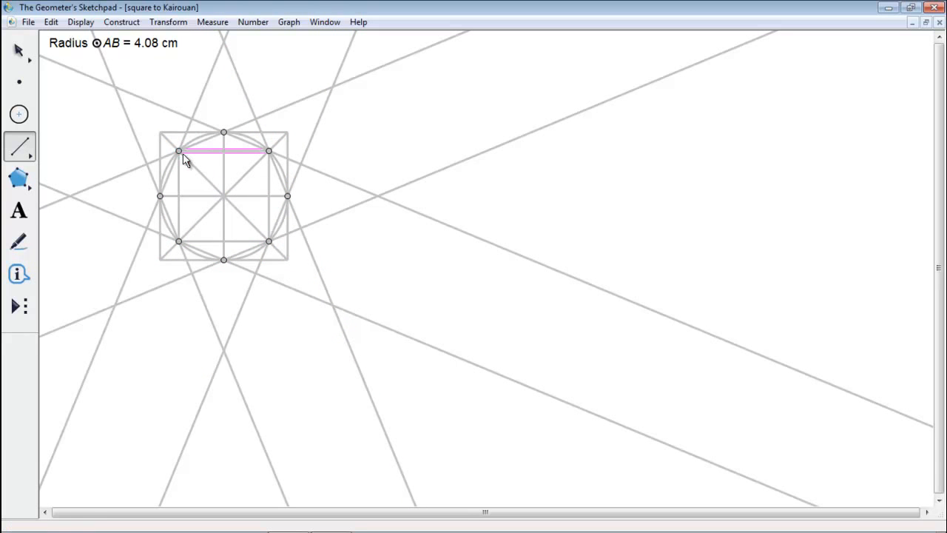
{"action": "mouse_move", "coordinate": [161, 197]}
{"action": "left_mouse_down"}
{"action": "mouse_move", "coordinate": [221, 261]}
{"action": "mouse_move", "coordinate": [287, 206]}
{"action": "mouse_move", "coordinate": [224, 137]}
{"action": "mouse_move", "coordinate": [160, 196]}
{"action": "left_mouse_up"}
{"action": "left_click", "coordinate": [18, 50]}
{"action": "left_click", "coordinate": [67, 140]}
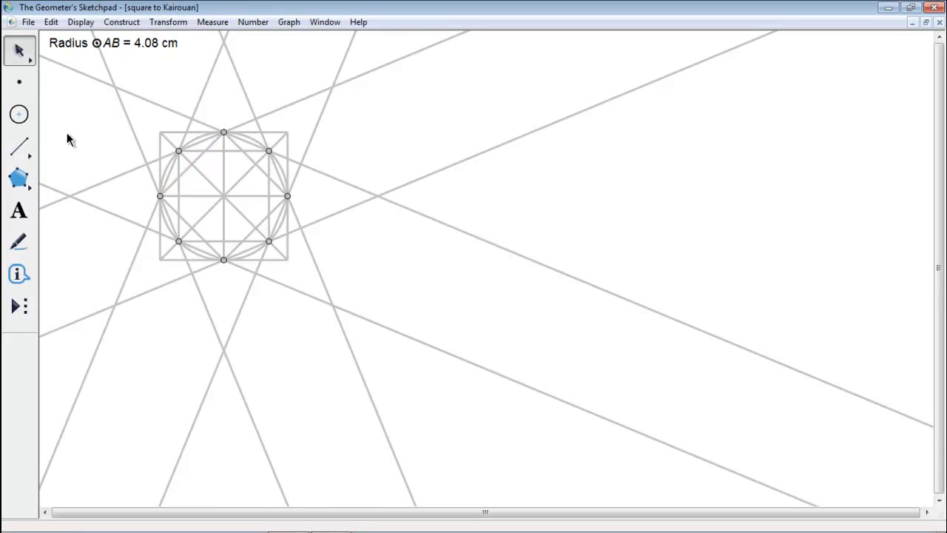
Draw two parallel infinite lines descending to the right through the crossings of the two inscribed squares.
{"action": "key", "text": "alt"}
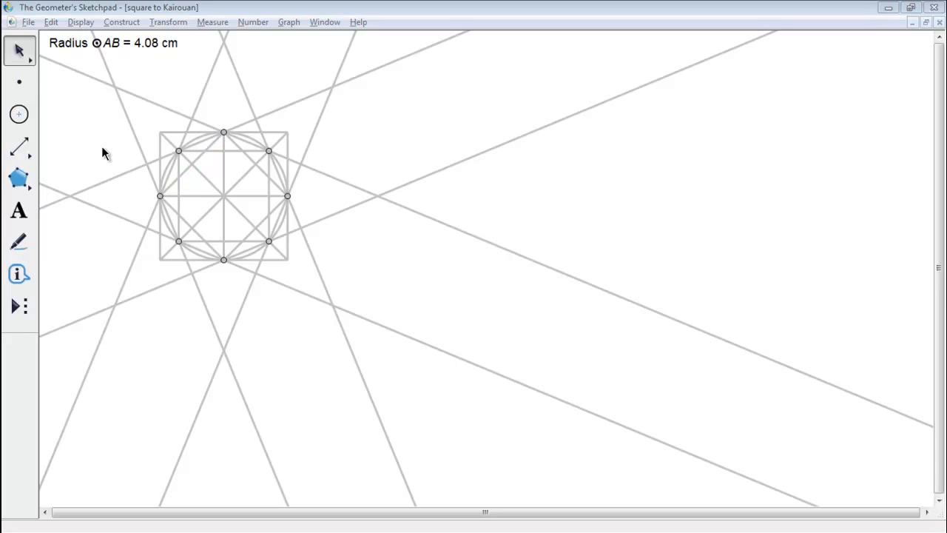
{"action": "left_click", "coordinate": [20, 147]}
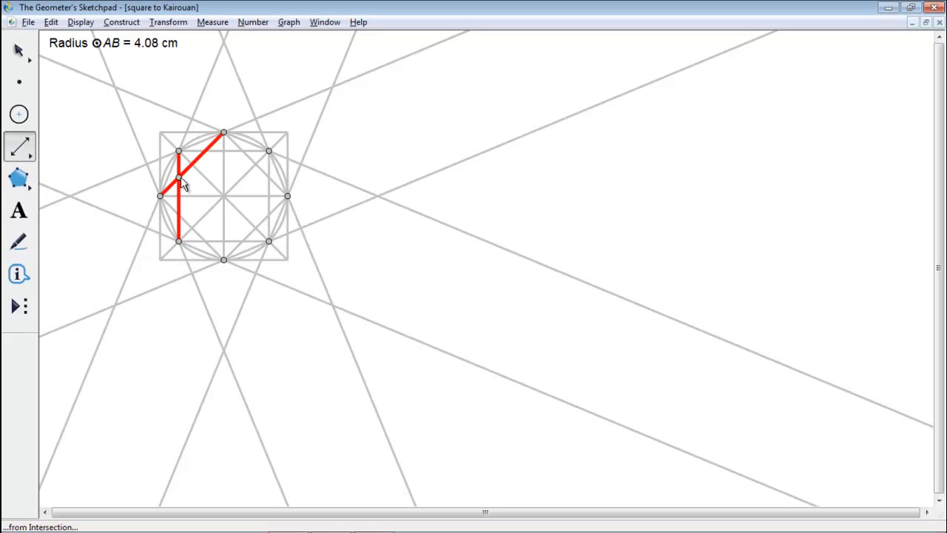
{"action": "left_click", "coordinate": [180, 178]}
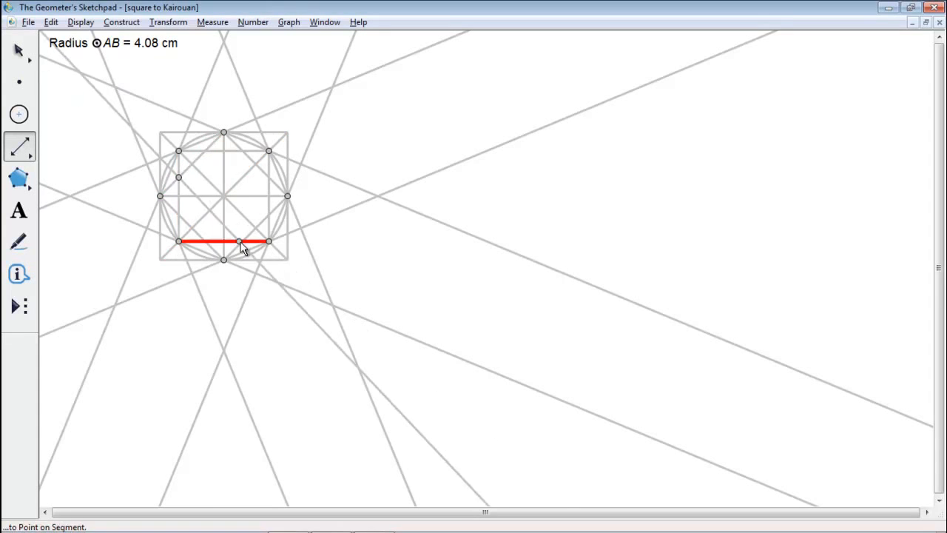
{"action": "left_click", "coordinate": [242, 242]}
{"action": "left_click", "coordinate": [205, 150]}
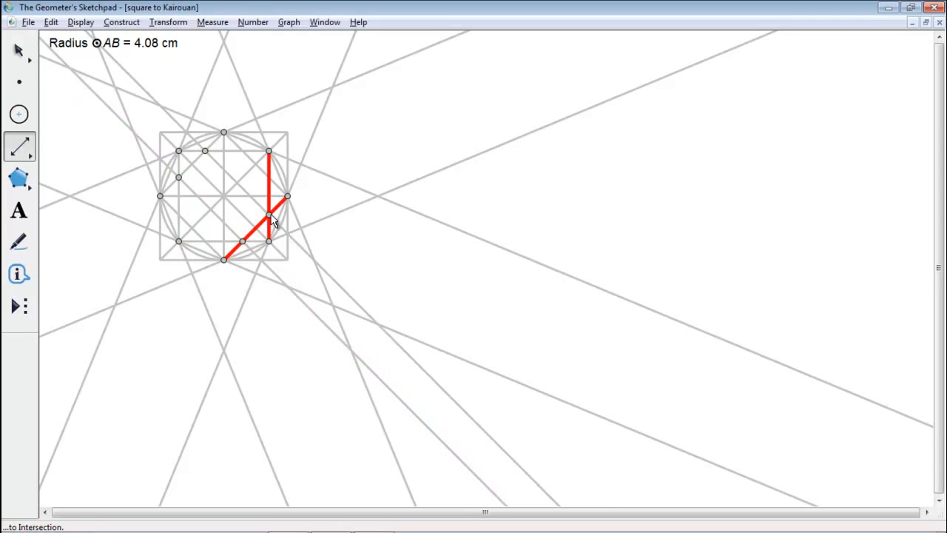
{"action": "left_click", "coordinate": [270, 216]}
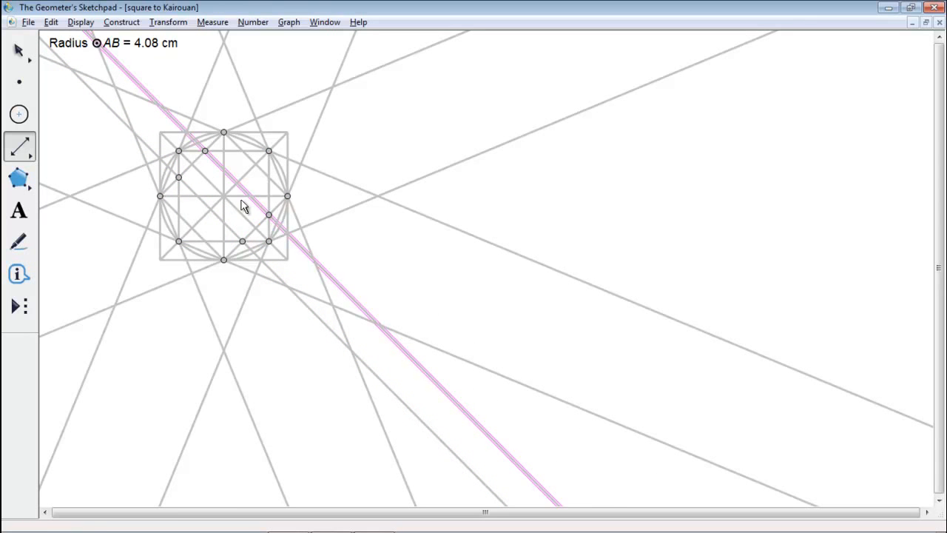
Draw two parallel infinite lines rising to the right through the remaining crossings of the two inscribed squares.
{"action": "left_click", "coordinate": [179, 217]}
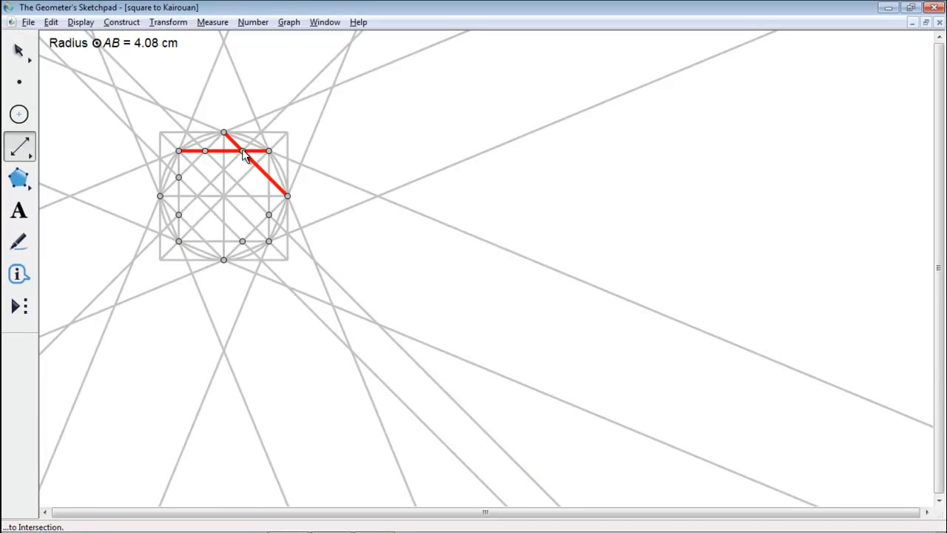
{"action": "left_click", "coordinate": [242, 152]}
{"action": "left_click", "coordinate": [205, 241]}
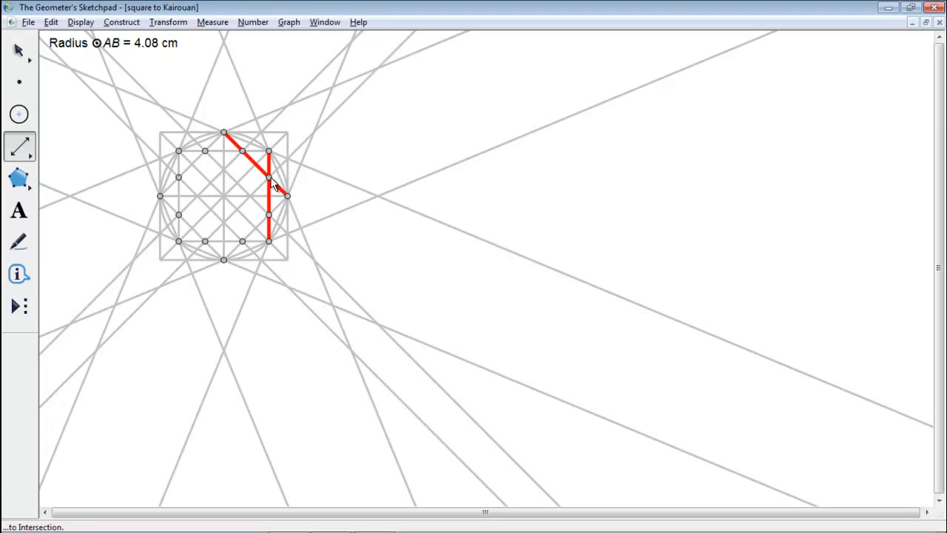
{"action": "left_click", "coordinate": [269, 179]}
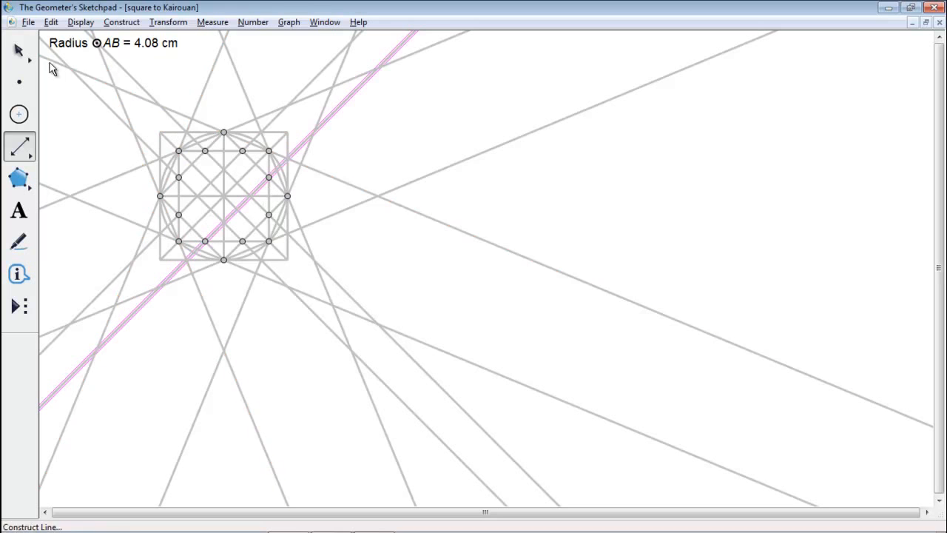
{"action": "key", "text": "Escape"}
{"action": "key", "text": "Escape"}
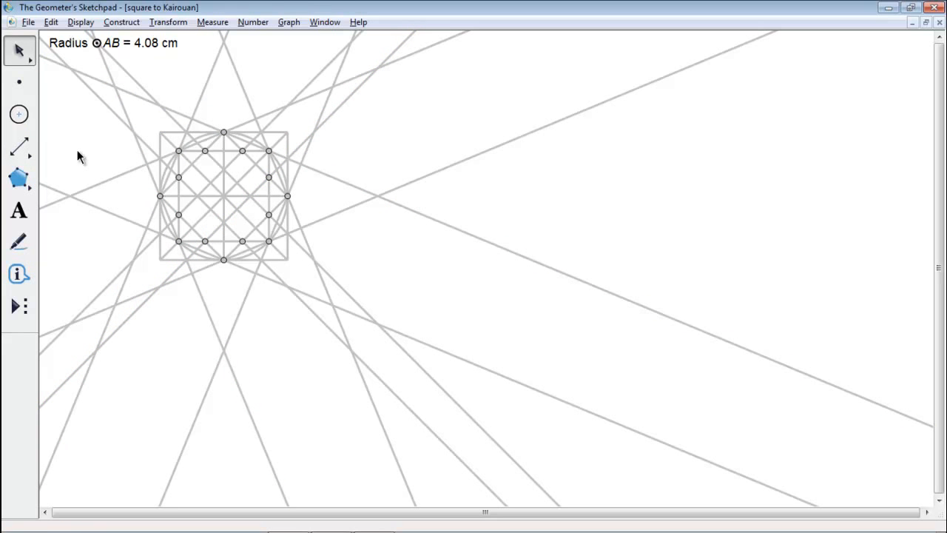
Draw two vertical infinite lines, each joining an upper crossing of the two inscribed squares to the crossing directly below it.
{"action": "left_click", "coordinate": [19, 147]}
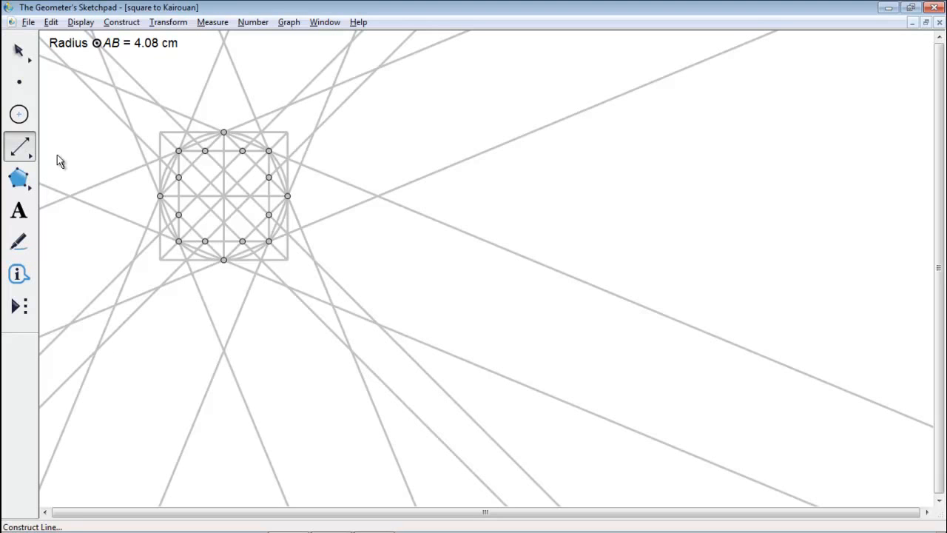
{"action": "left_click_drag", "start_coordinate": [207, 156], "coordinate": [207, 245]}
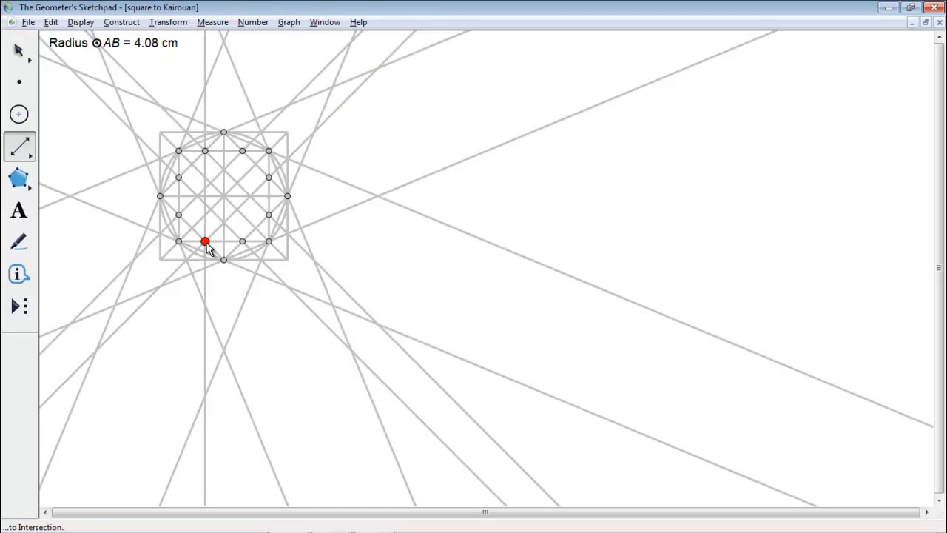
{"action": "left_click", "coordinate": [242, 151]}
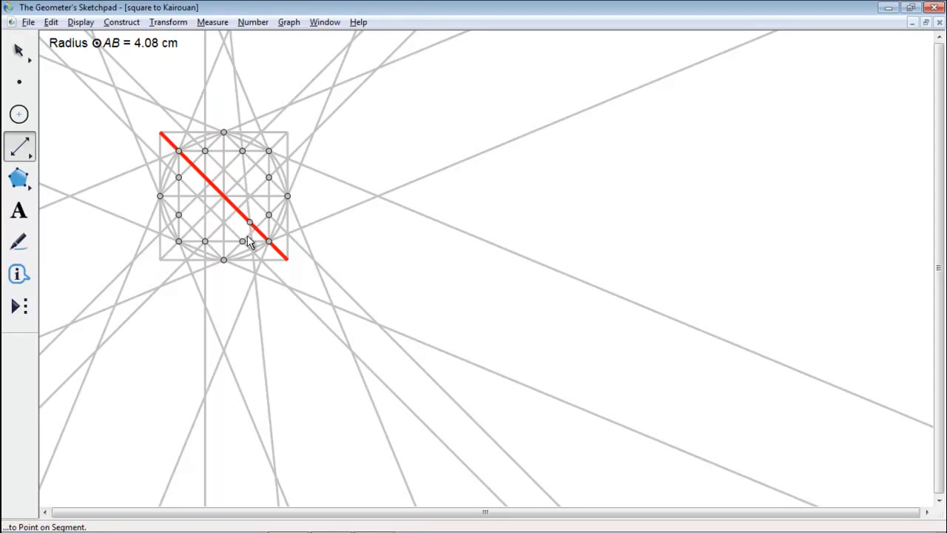
{"action": "left_click", "coordinate": [242, 241]}
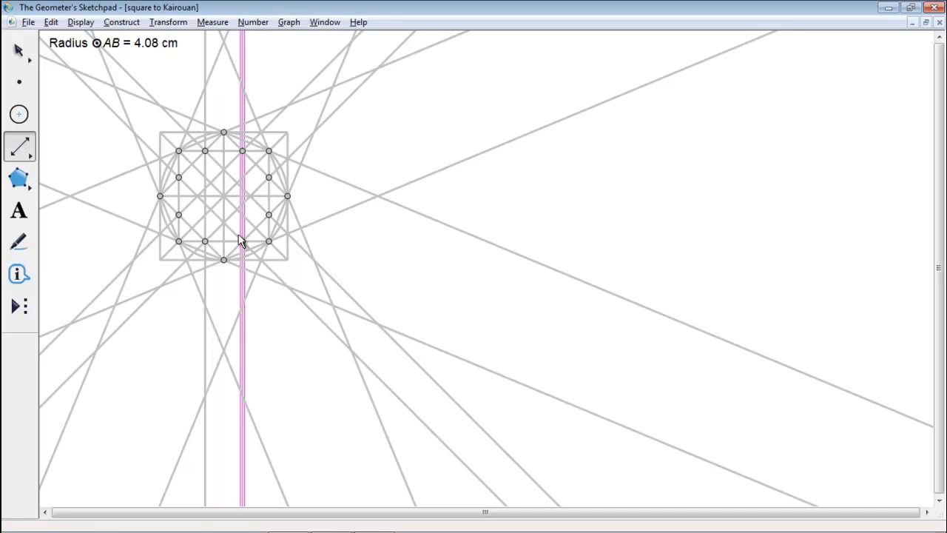
Draw two horizontal infinite lines, each joining a side crossing of the two inscribed squares to the one directly opposite.
{"action": "left_click", "coordinate": [180, 178]}
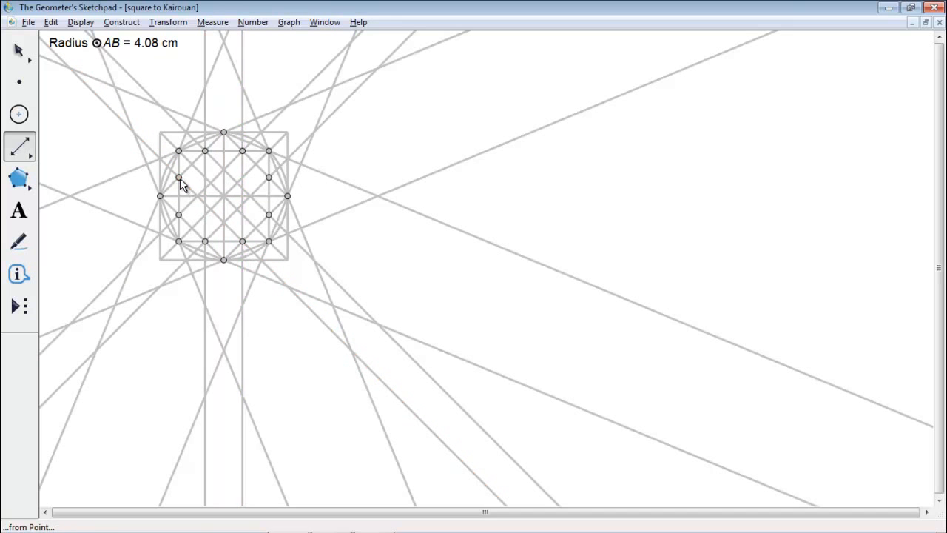
{"action": "left_click", "coordinate": [268, 177]}
{"action": "left_click", "coordinate": [178, 214]}
{"action": "left_click", "coordinate": [268, 215]}
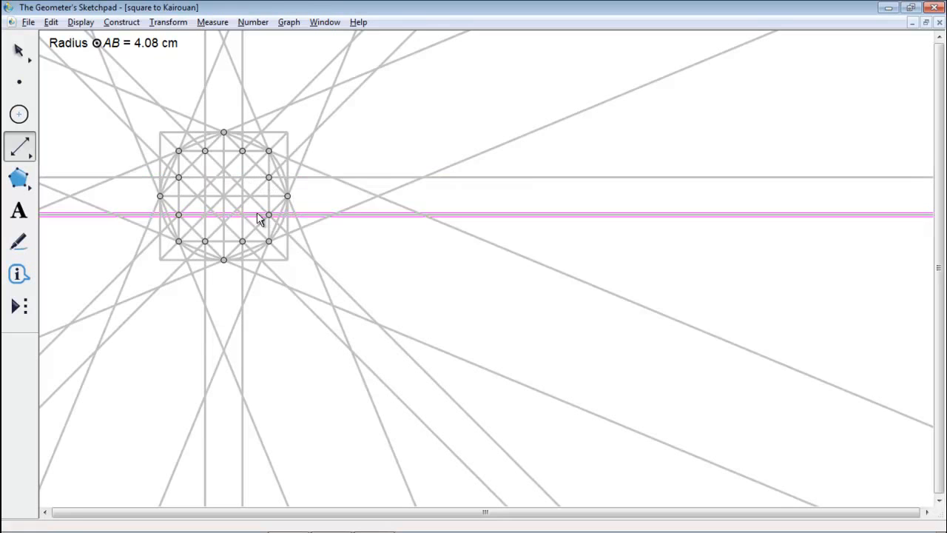
Hide all the intersection points of the construction.
{"action": "left_click", "coordinate": [22, 51]}
{"action": "left_click", "coordinate": [70, 136]}
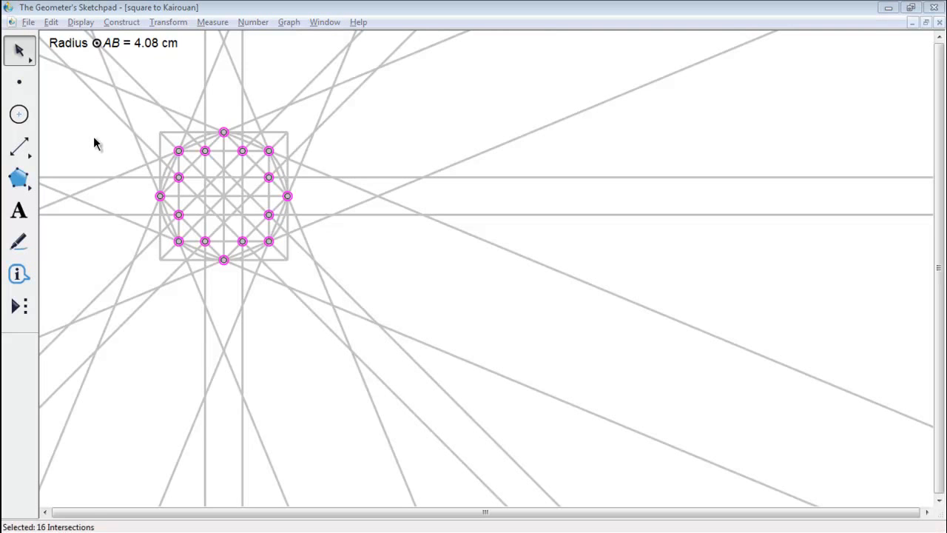
{"action": "left_click", "coordinate": [79, 22]}
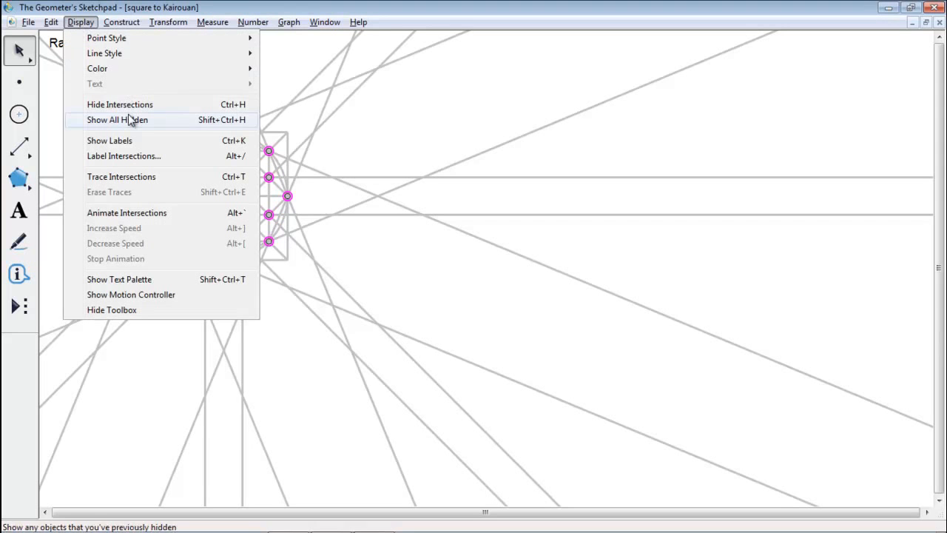
{"action": "left_click", "coordinate": [135, 107]}
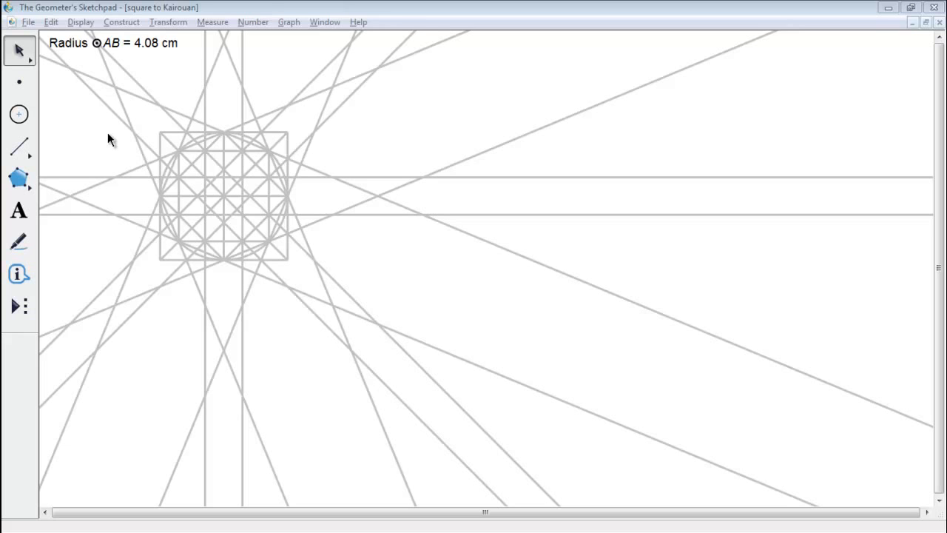
Trace the steep upper-left octagon line with two black segments from the outer square's top side to the circle's leftmost point, leaving a short gap.
{"action": "left_click", "coordinate": [17, 150]}
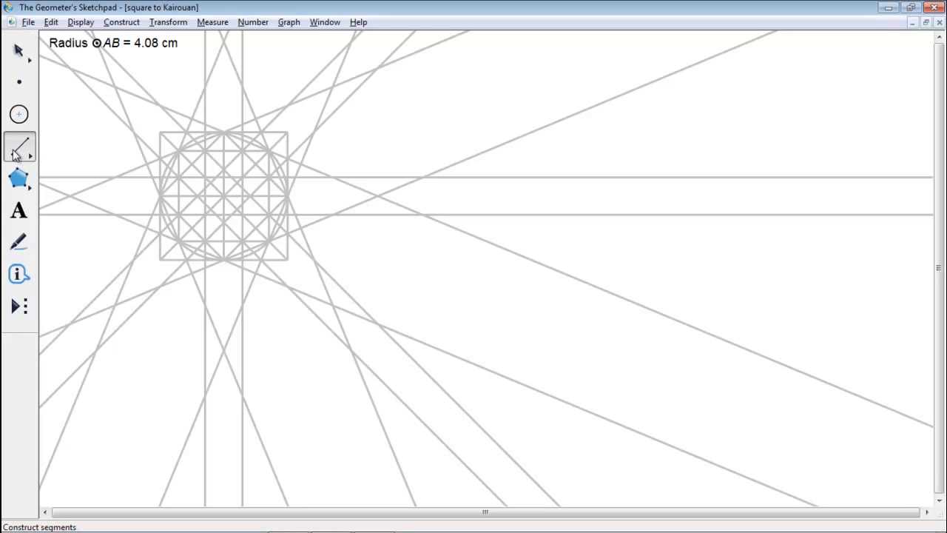
{"action": "left_click", "coordinate": [187, 132]}
{"action": "left_click", "coordinate": [169, 168]}
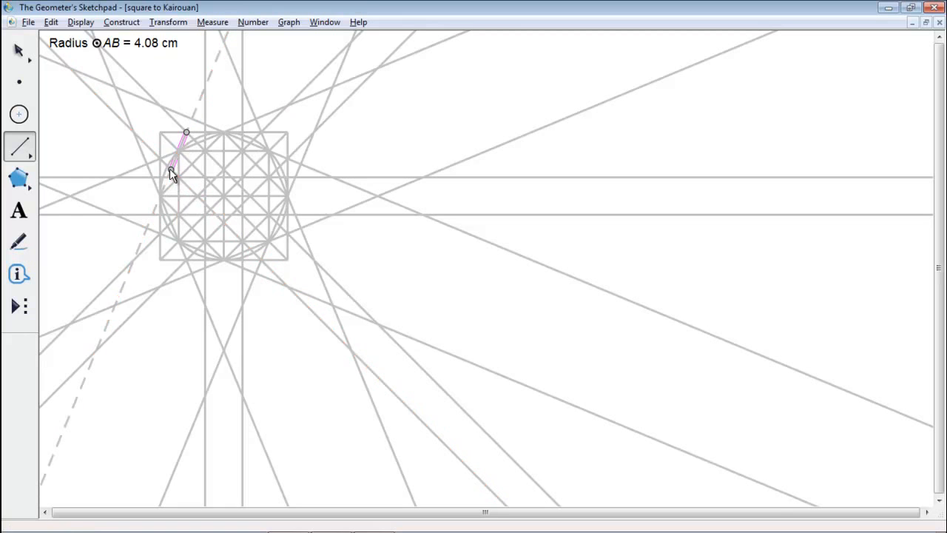
{"action": "left_click", "coordinate": [81, 22]}
{"action": "mouse_move", "coordinate": [181, 70]}
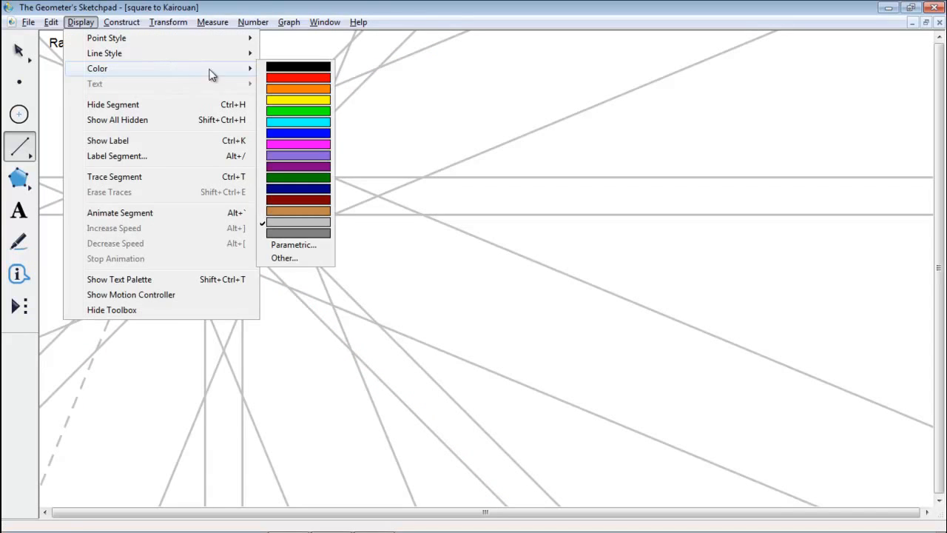
{"action": "left_click", "coordinate": [296, 67]}
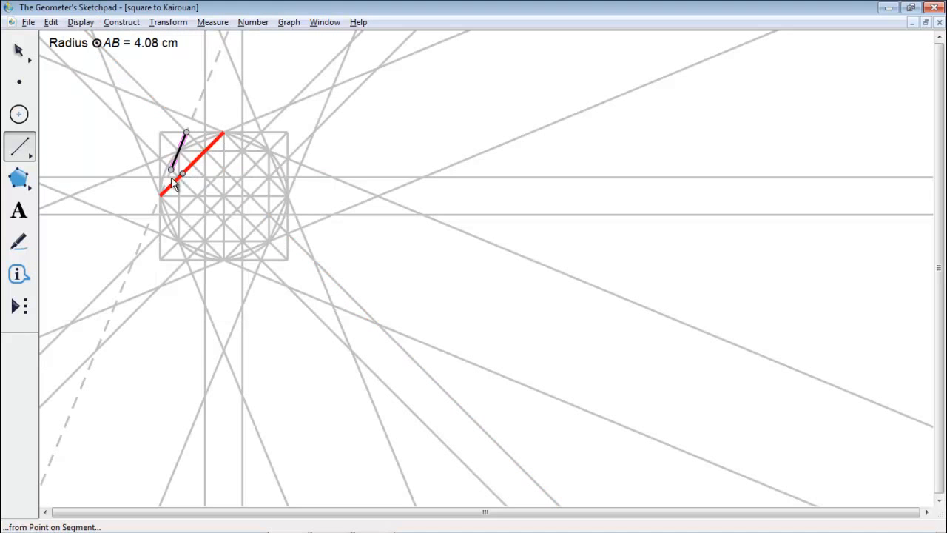
{"action": "left_click_drag", "start_coordinate": [167, 178], "coordinate": [161, 192]}
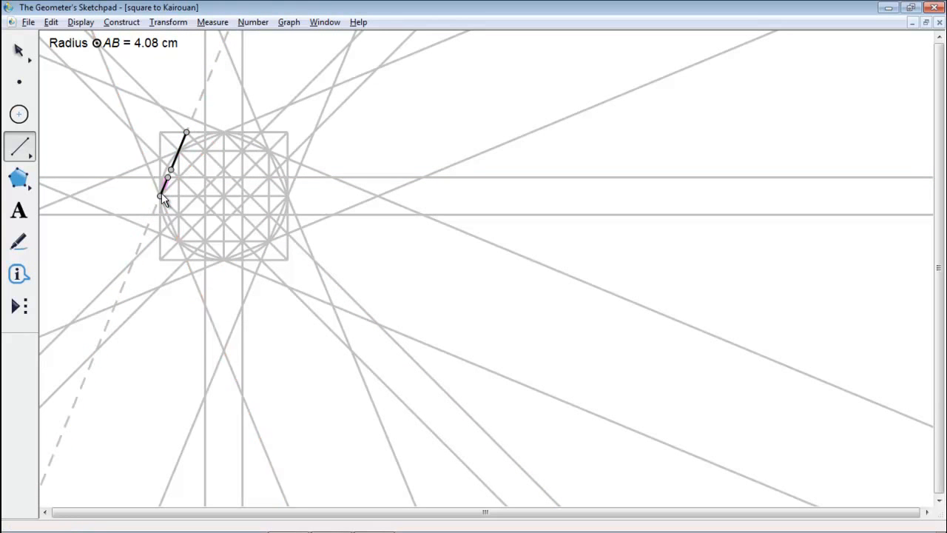
{"action": "left_click", "coordinate": [19, 49]}
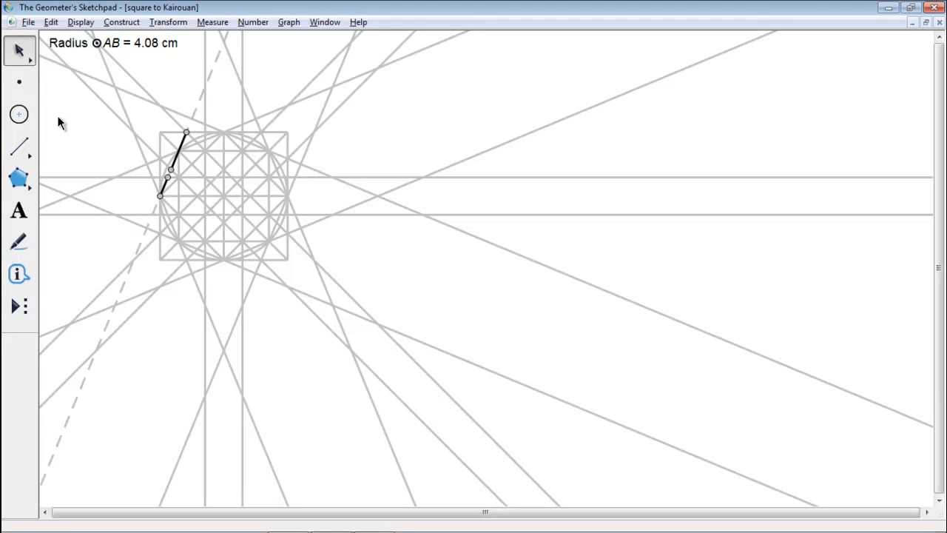
Trace the shallow upper-left octagon line with two segments from the outer square's left side to the circle's top point, leaving a short gap.
{"action": "left_click", "coordinate": [27, 150]}
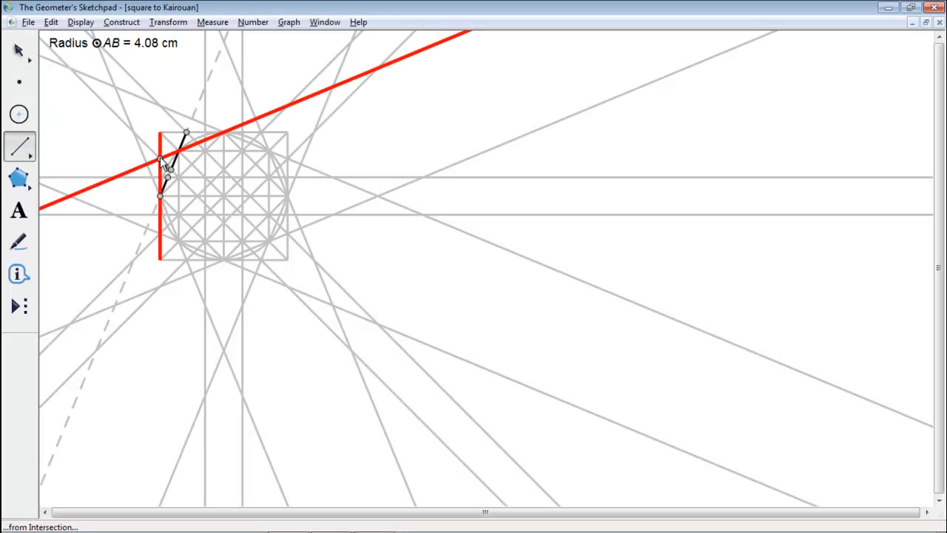
{"action": "left_click", "coordinate": [159, 157]}
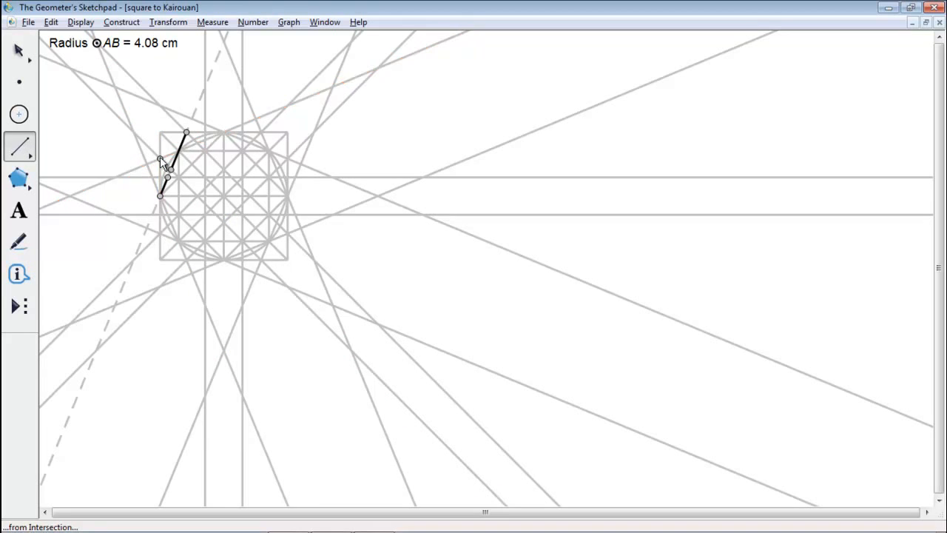
{"action": "left_click", "coordinate": [202, 142]}
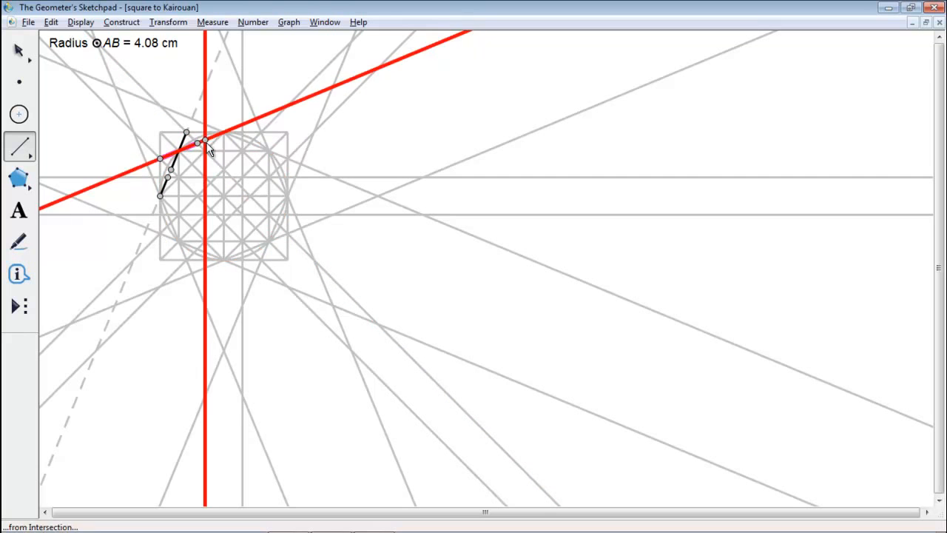
{"action": "left_click", "coordinate": [206, 140]}
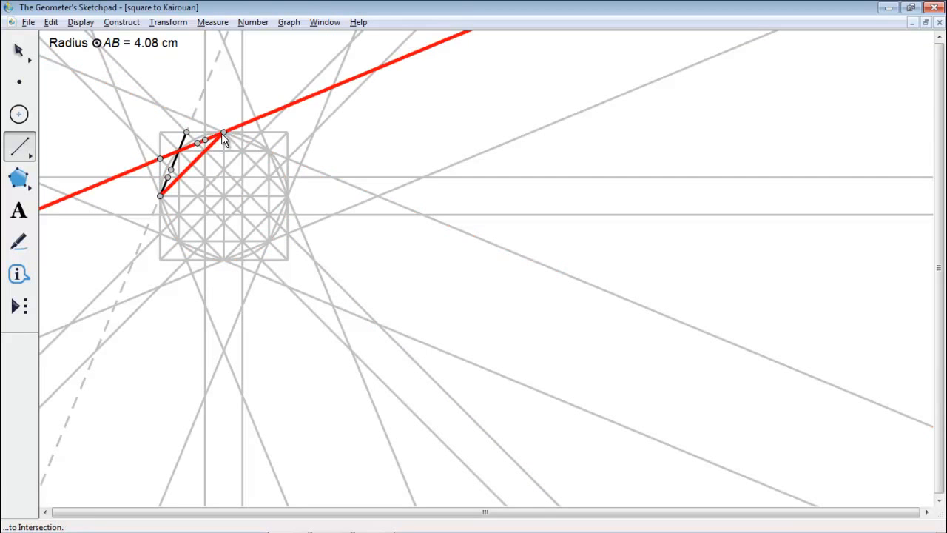
{"action": "left_click", "coordinate": [223, 134]}
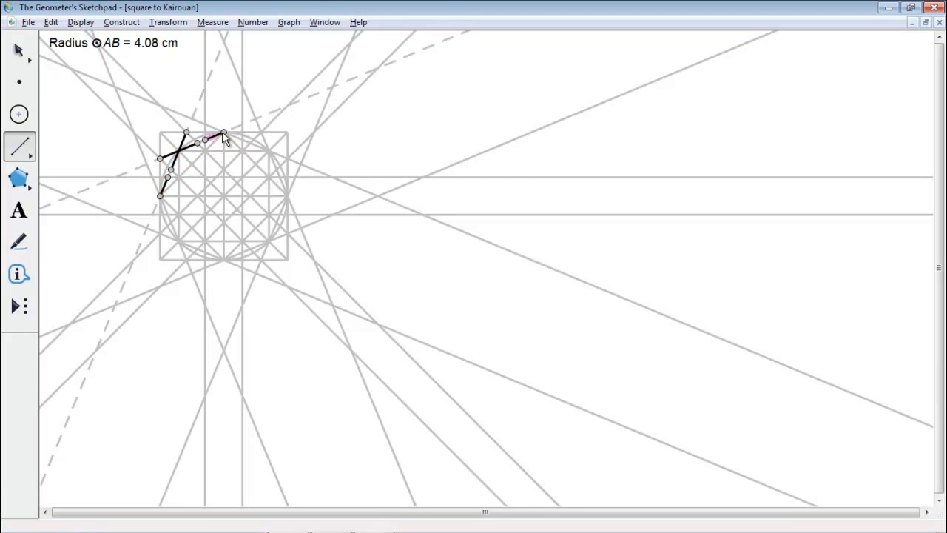
{"action": "left_click", "coordinate": [19, 52]}
{"action": "left_click", "coordinate": [63, 135]}
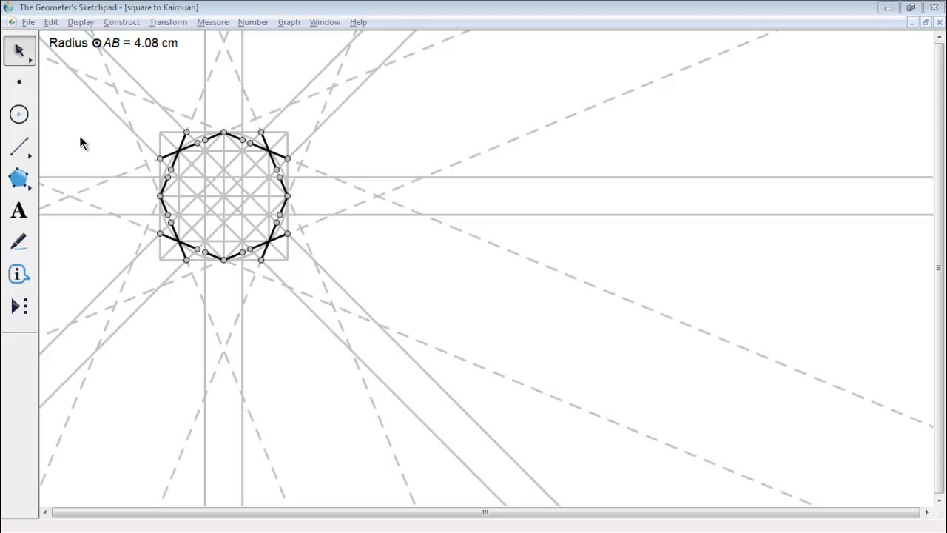
Draw a segment along the lower horizontal line to its inner diagonal crossing, and one from there diagonally down to the lower-right outline segment.
{"action": "left_click", "coordinate": [19, 147]}
{"action": "left_click_drag", "start_coordinate": [160, 196], "coordinate": [223, 132]}
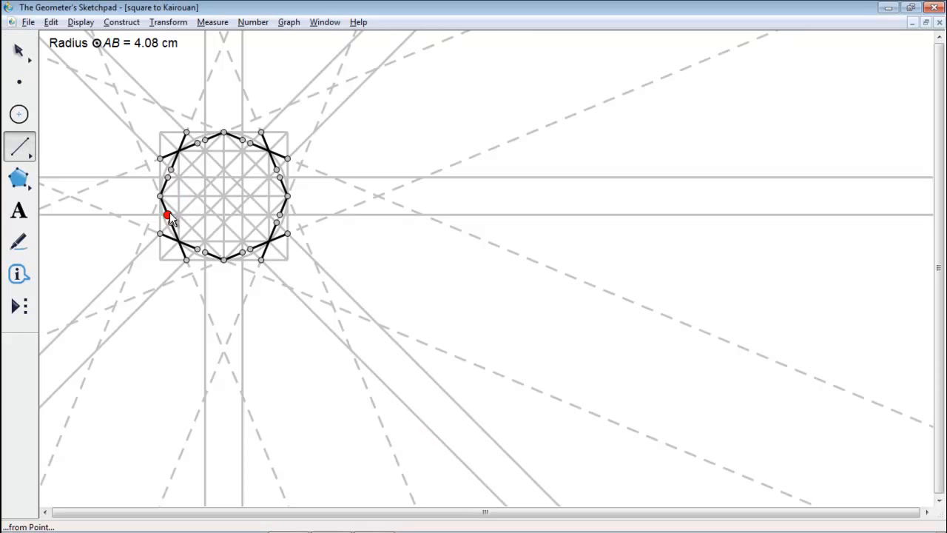
{"action": "left_click", "coordinate": [215, 215]}
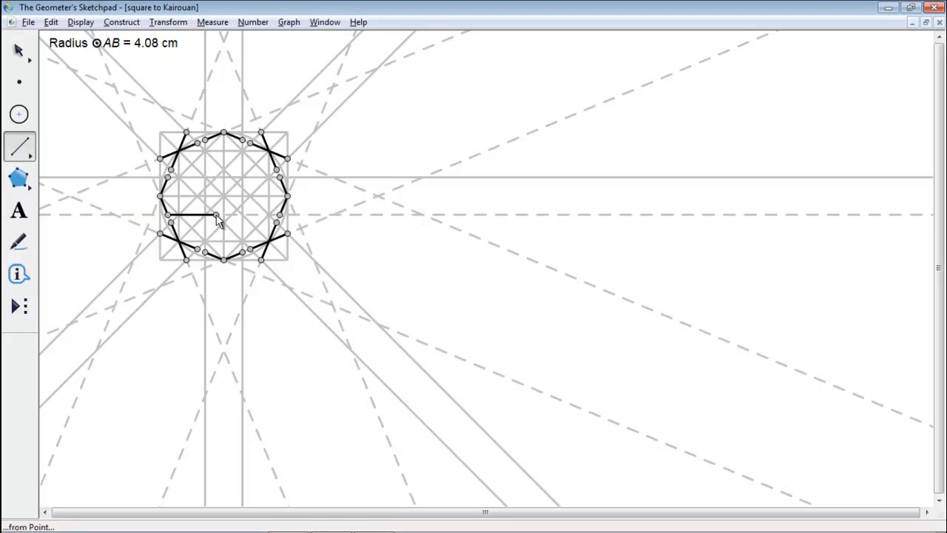
{"action": "left_click", "coordinate": [250, 250]}
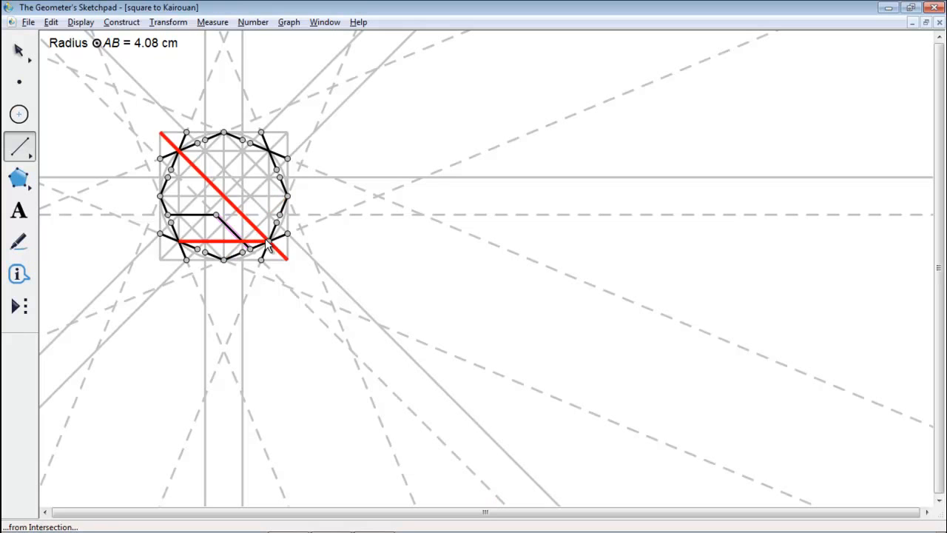
Draw a segment from the lower-left outline diagonally up to the left vertical line, and one from there up that line to the outline.
{"action": "left_click", "coordinate": [171, 221]}
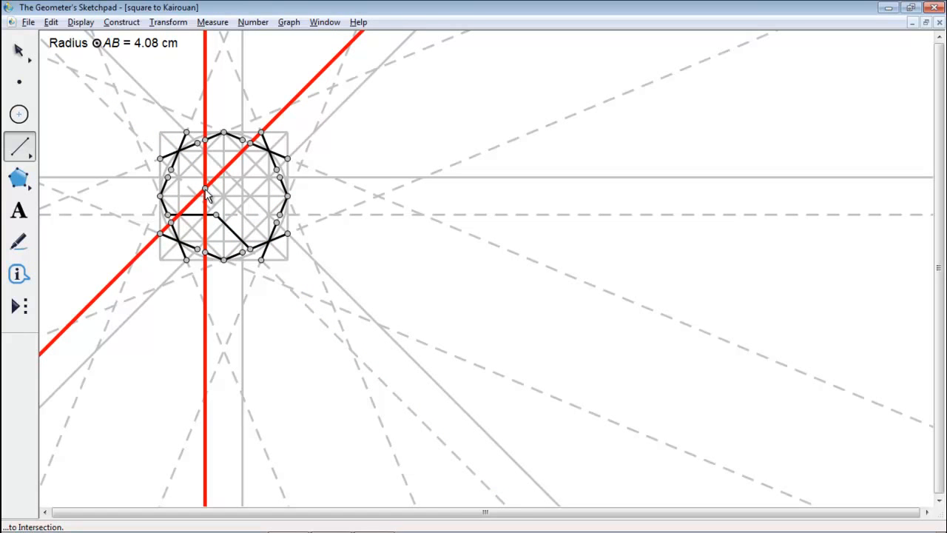
{"action": "left_click", "coordinate": [206, 191]}
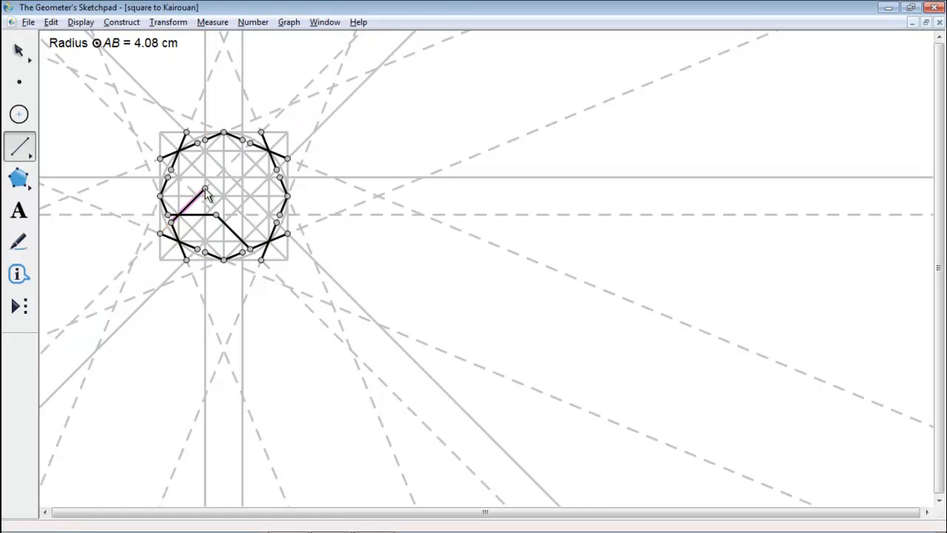
{"action": "left_click", "coordinate": [208, 147]}
{"action": "left_click", "coordinate": [208, 192]}
{"action": "left_click", "coordinate": [21, 53]}
{"action": "left_click", "coordinate": [81, 151]}
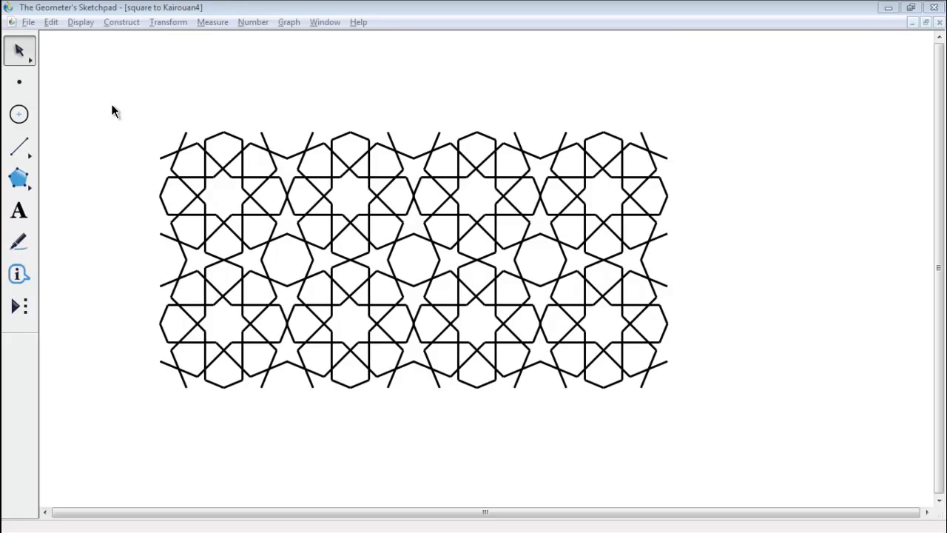
Show all hidden objects of the tiled pattern in square to Kairouan4 and select everything.
{"action": "left_click", "coordinate": [87, 23]}
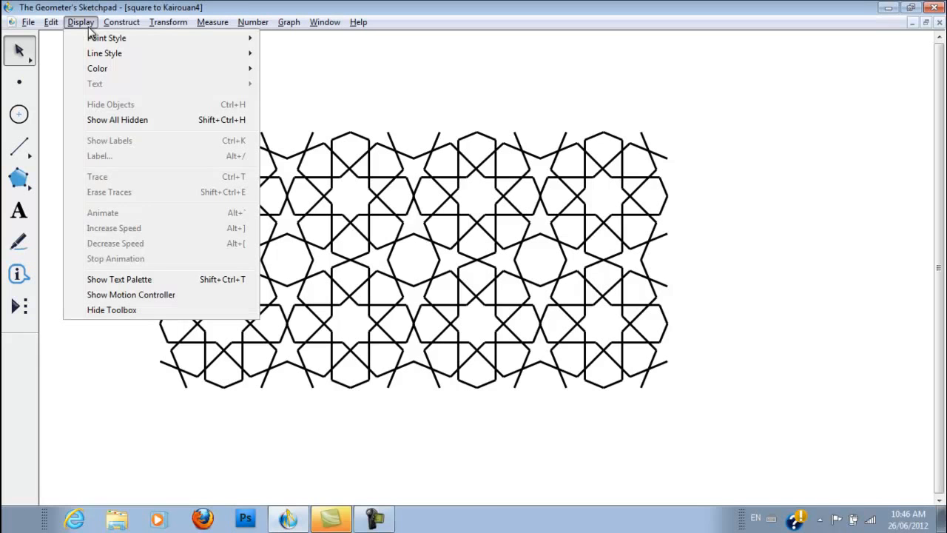
{"action": "left_click", "coordinate": [127, 121]}
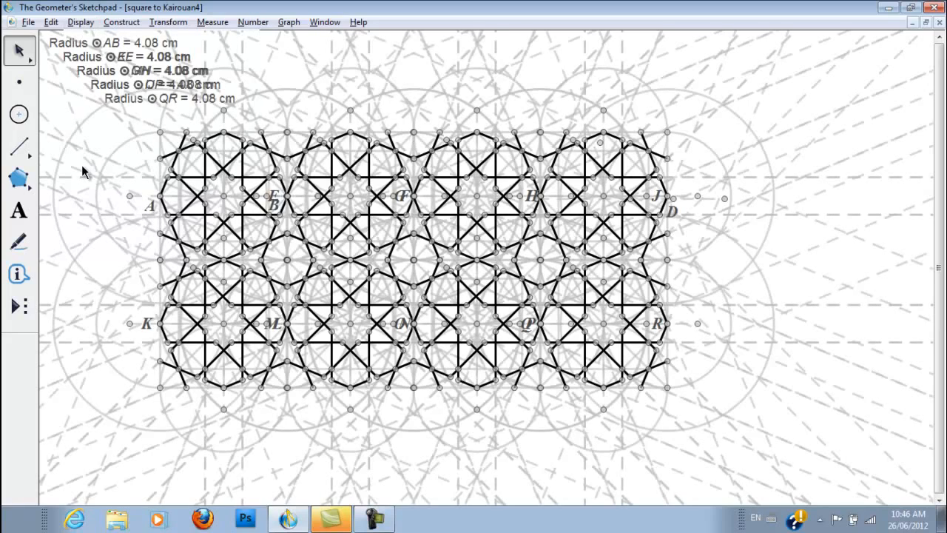
{"action": "key", "text": "ctrl+a"}
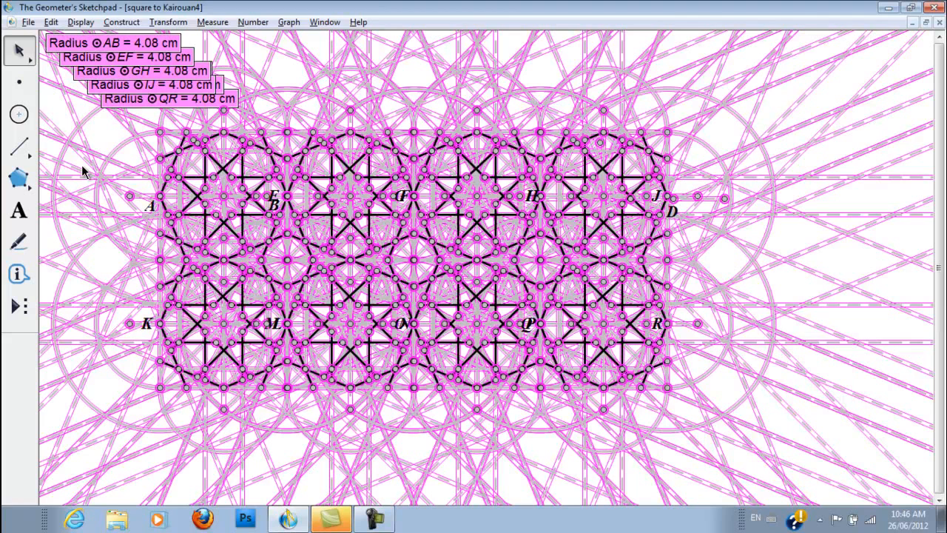